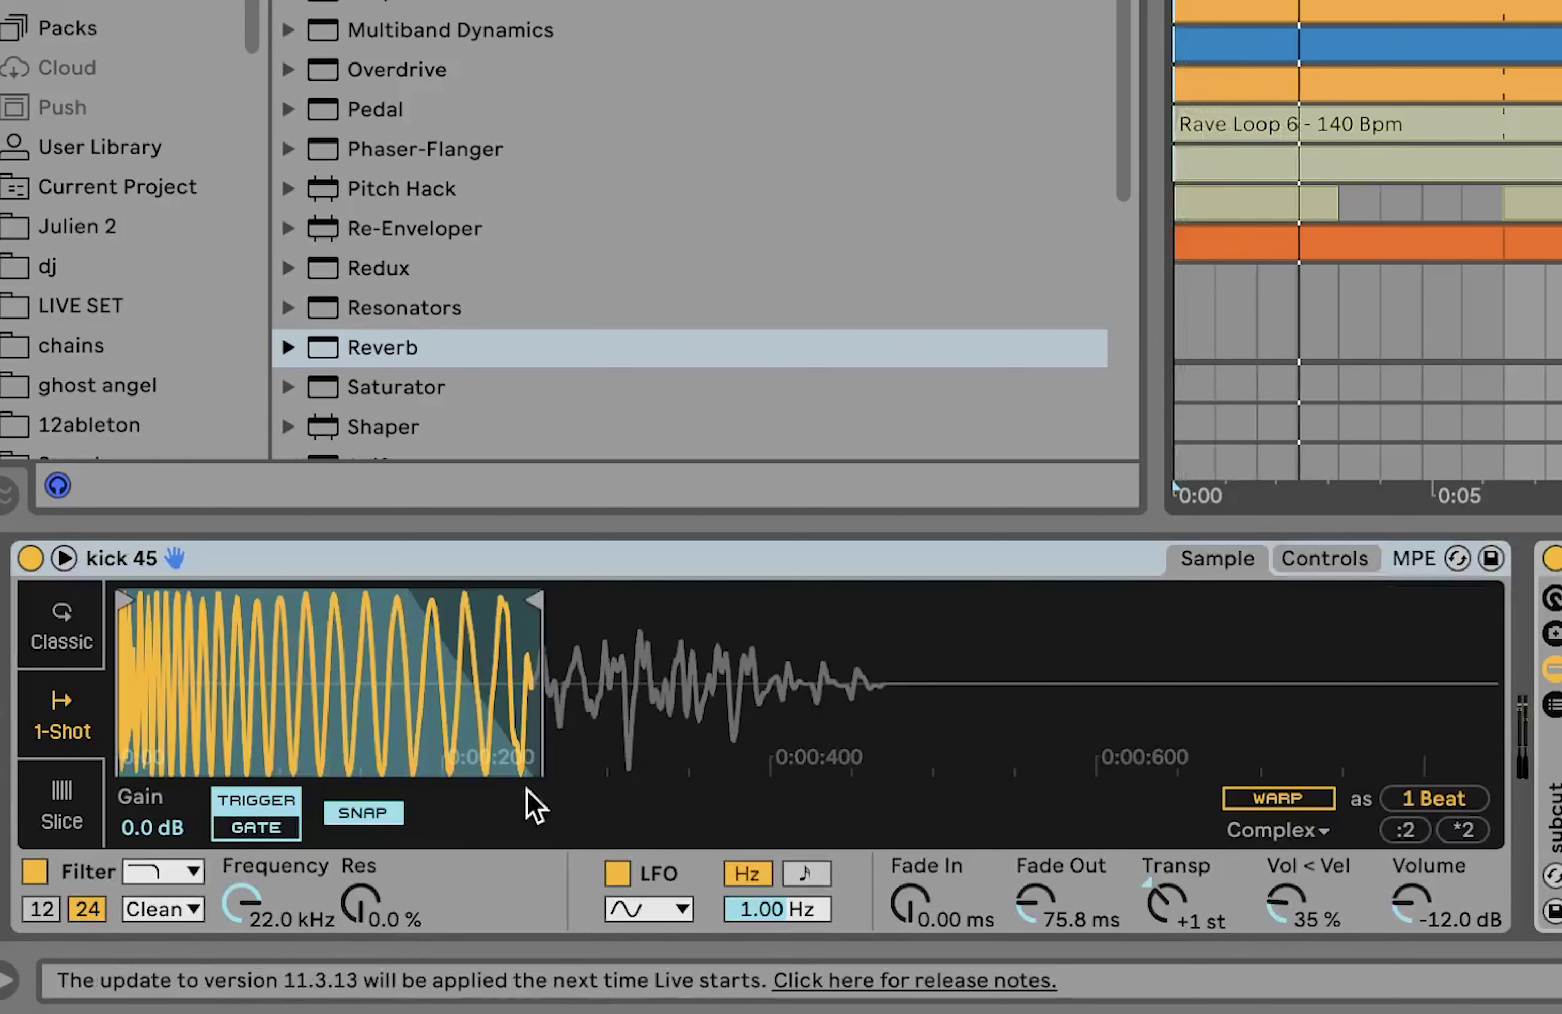
# Step: Examine the instrument and effect chains of the two layered kick tracks, 2 kick 45 and 3 kick 45
pyautogui.scroll(-2, 115, 299)
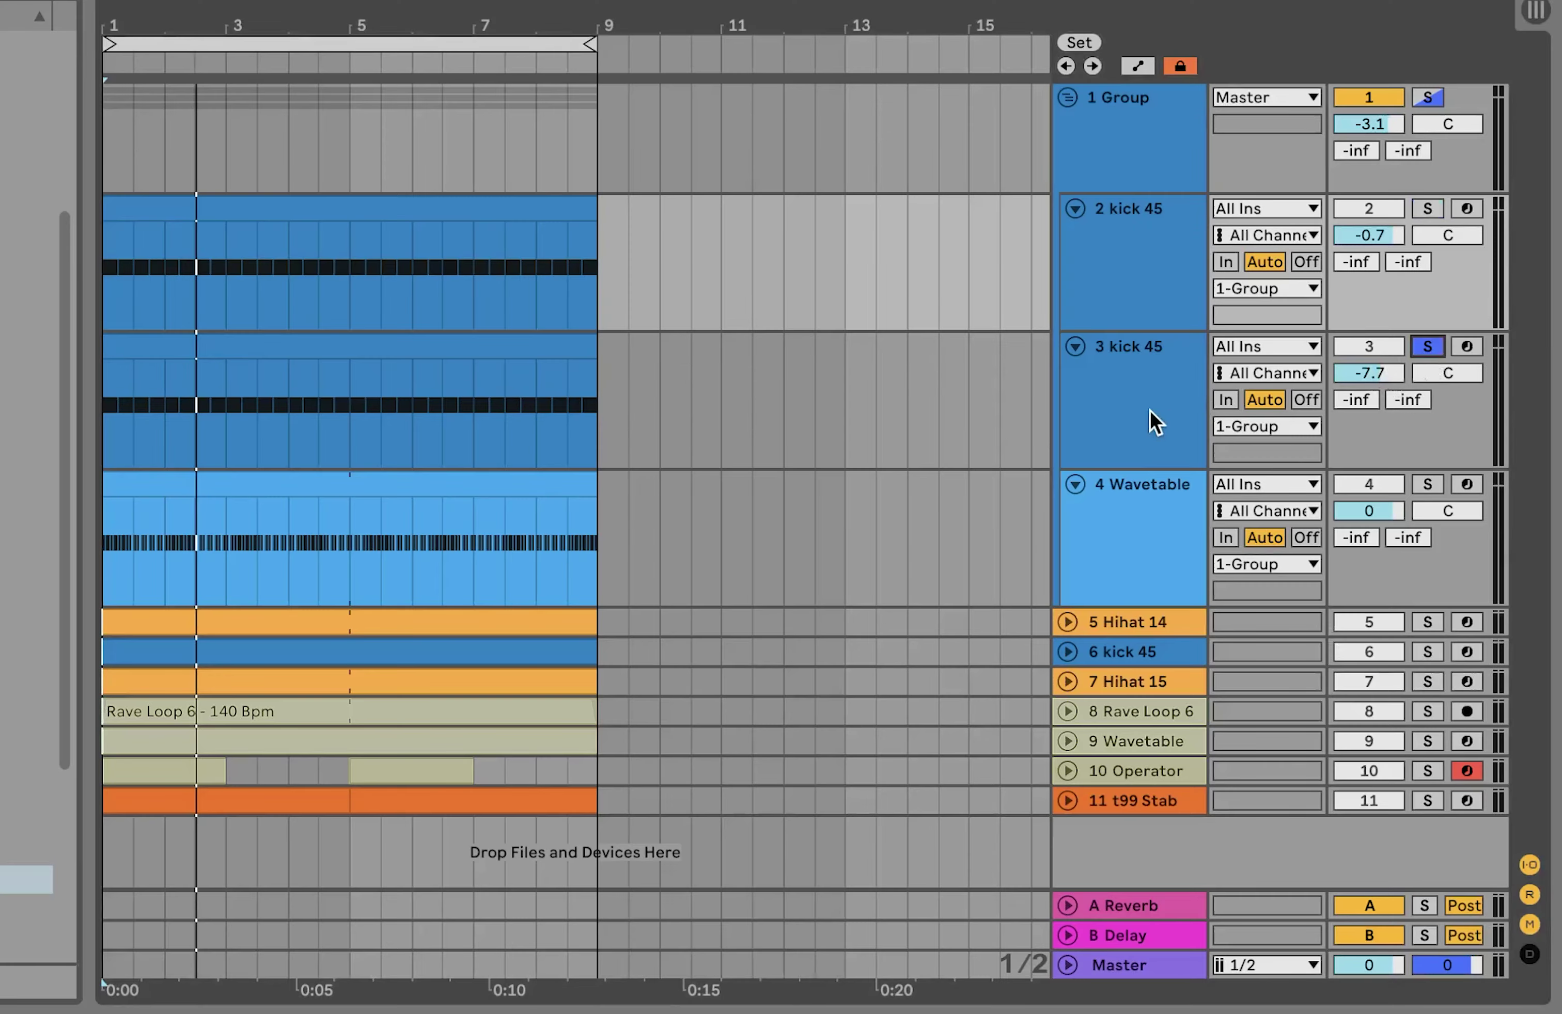
pyautogui.click(1155, 421)
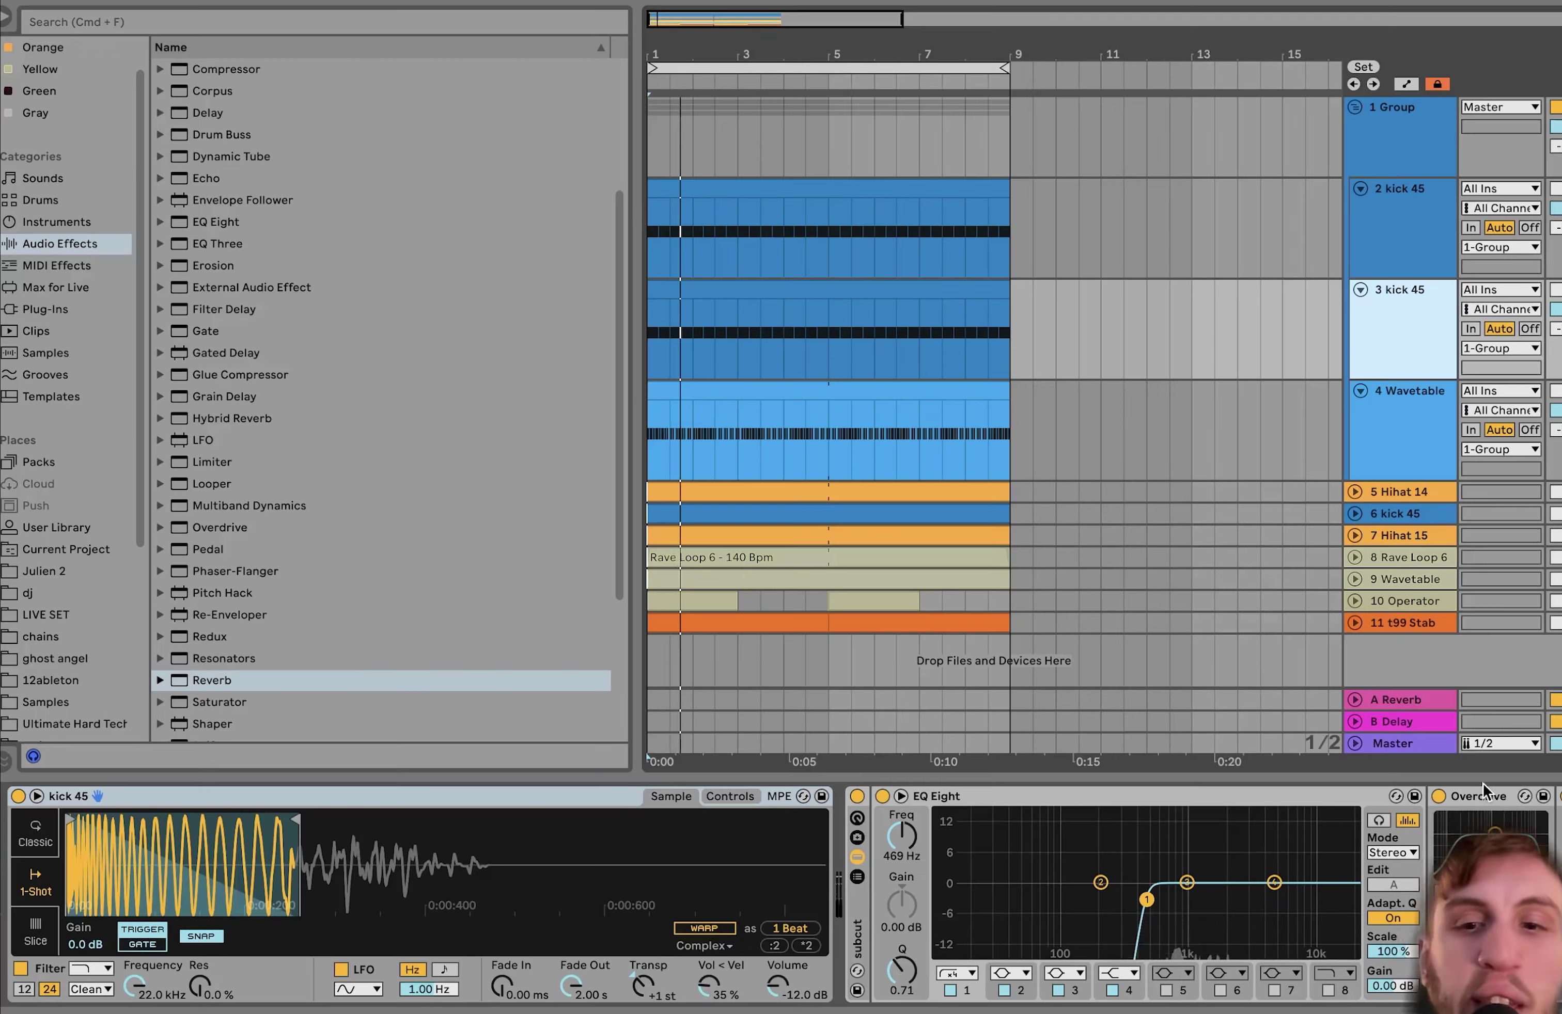
pyautogui.click(1482, 793)
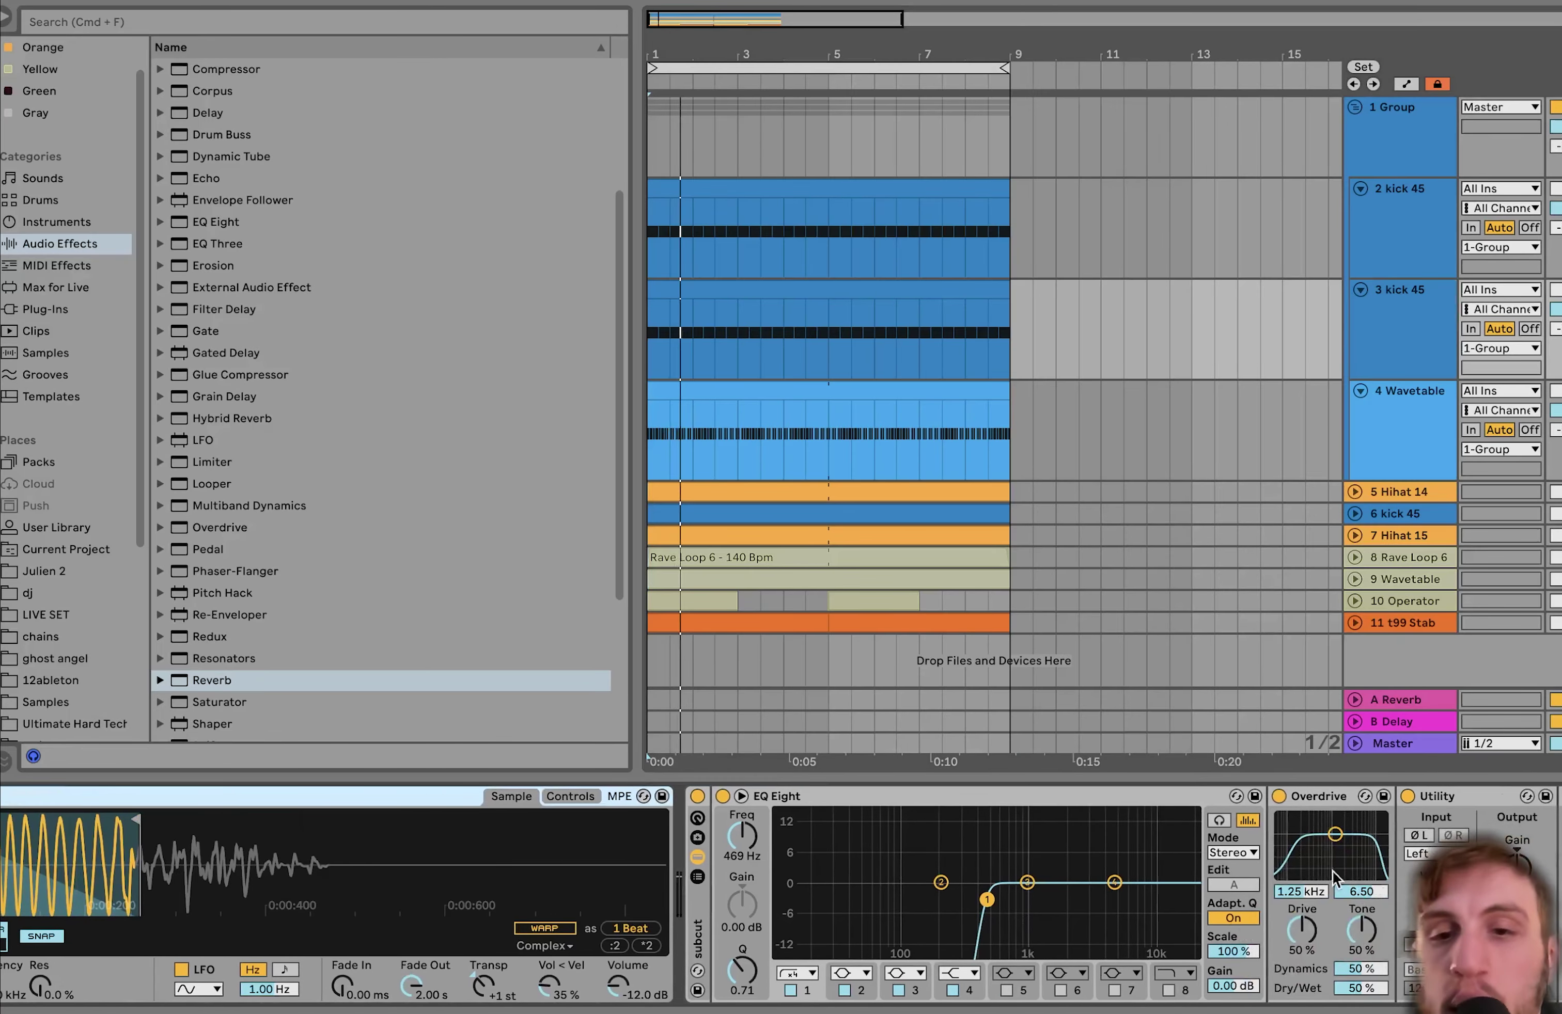
pyautogui.press('Up')
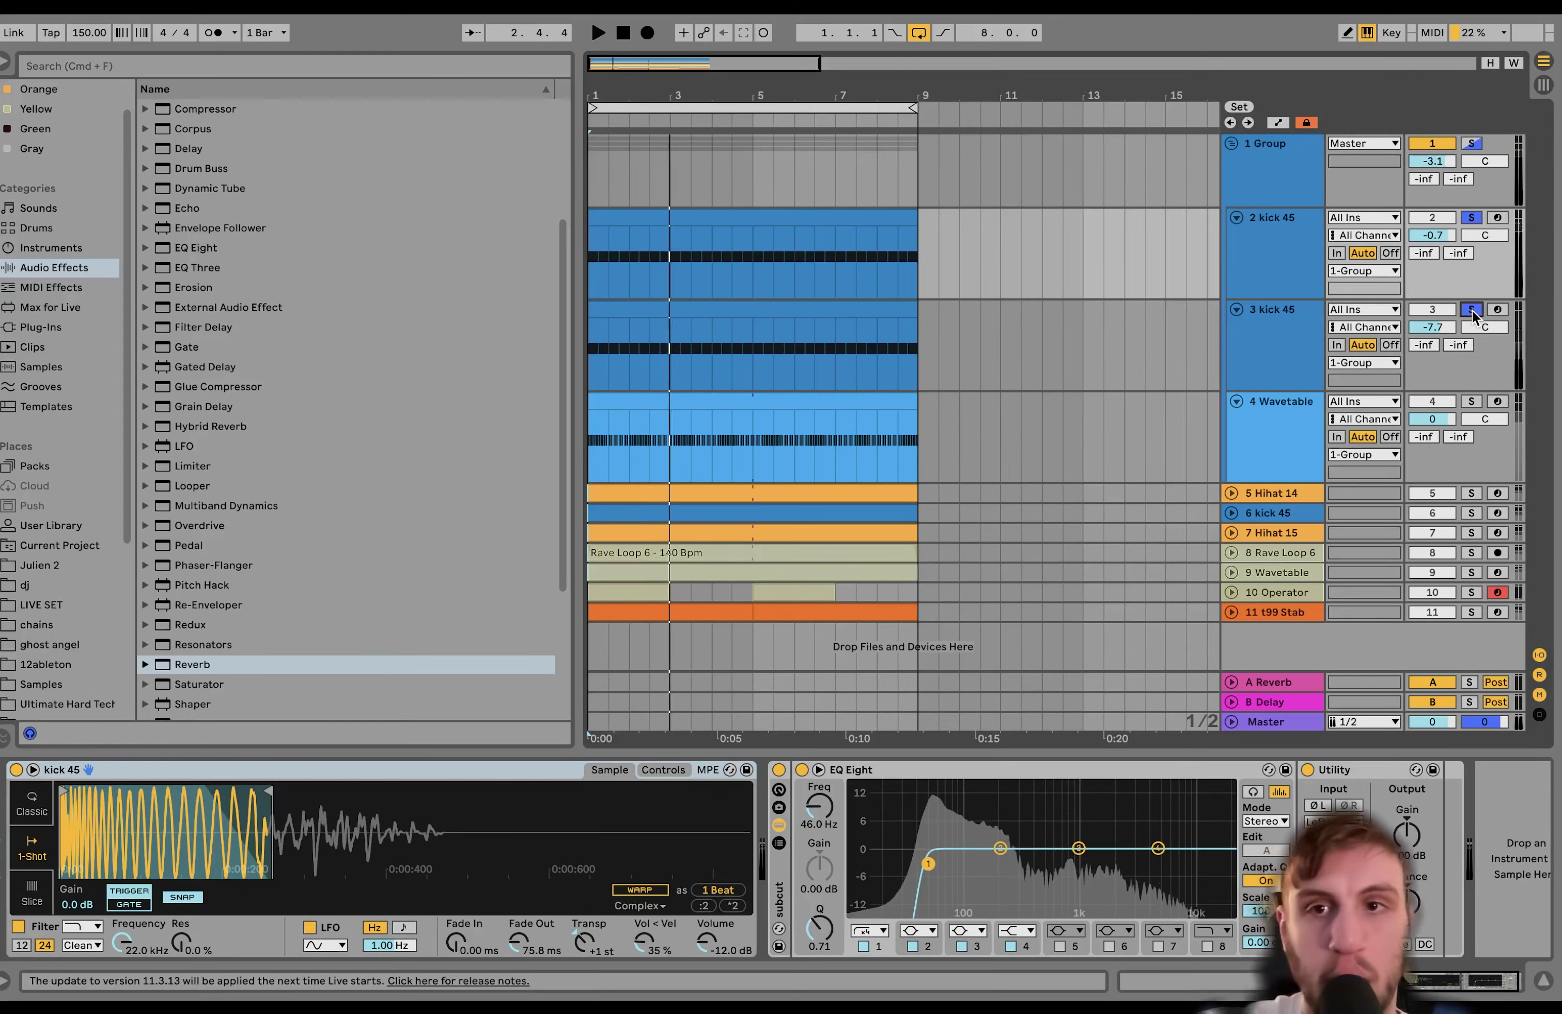
pyautogui.click(1271, 349)
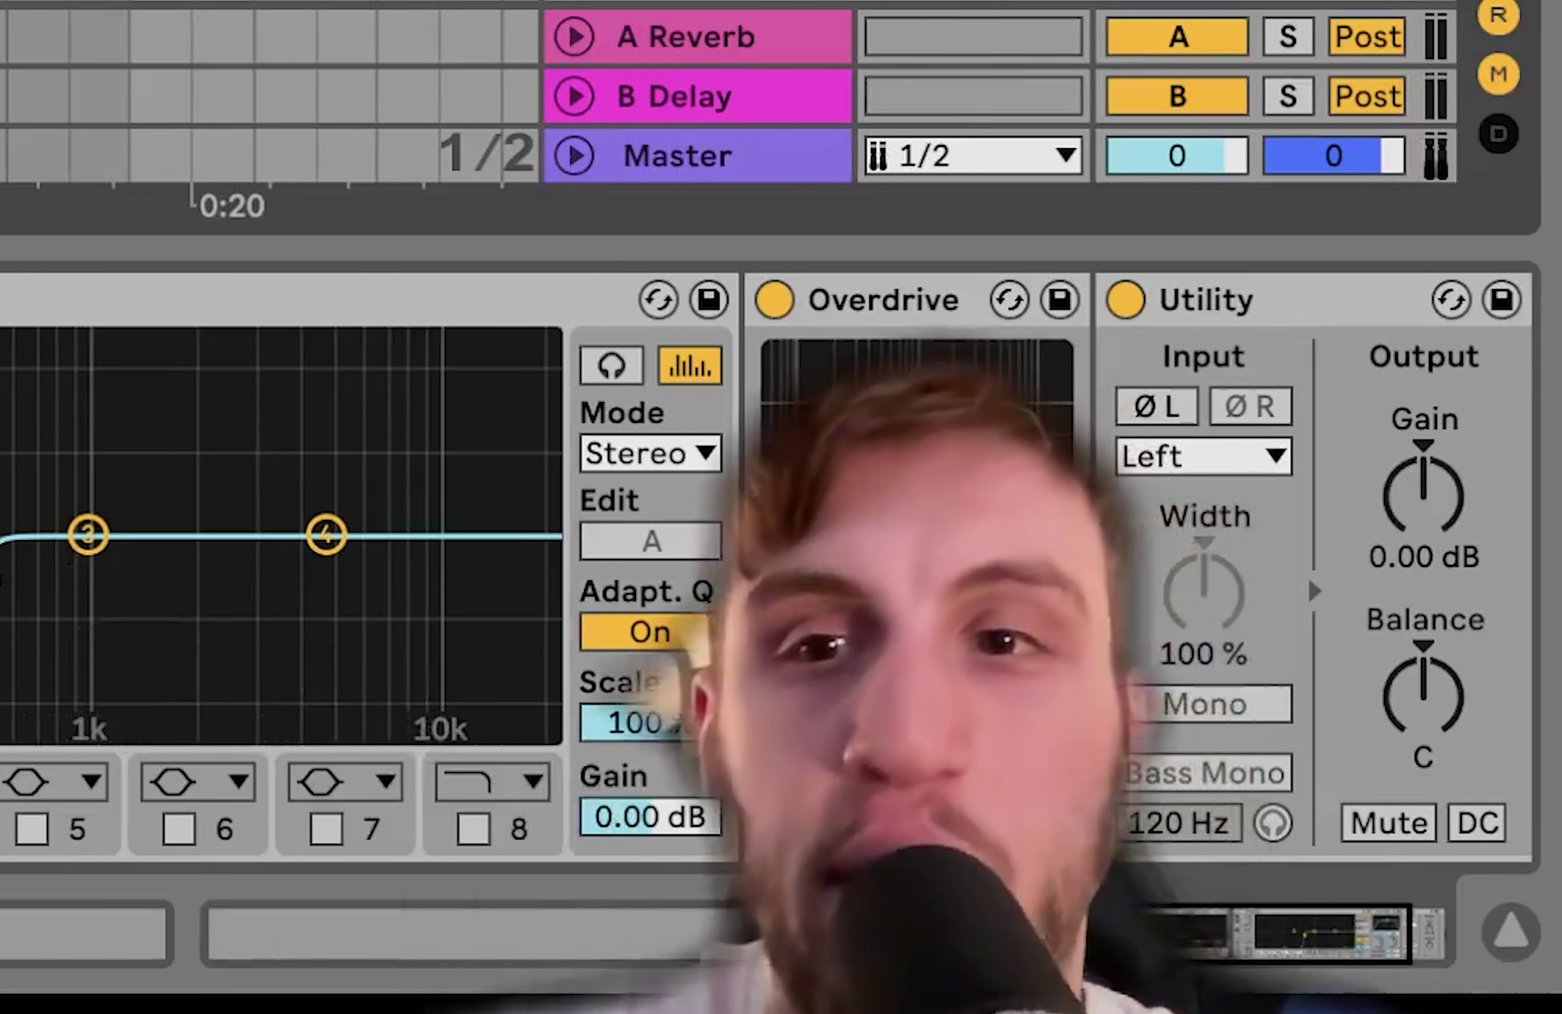
# Step: Solo the 4 Wavetable track in the kick group and inspect the note pattern in its MIDI clip
pyautogui.click(1470, 402)
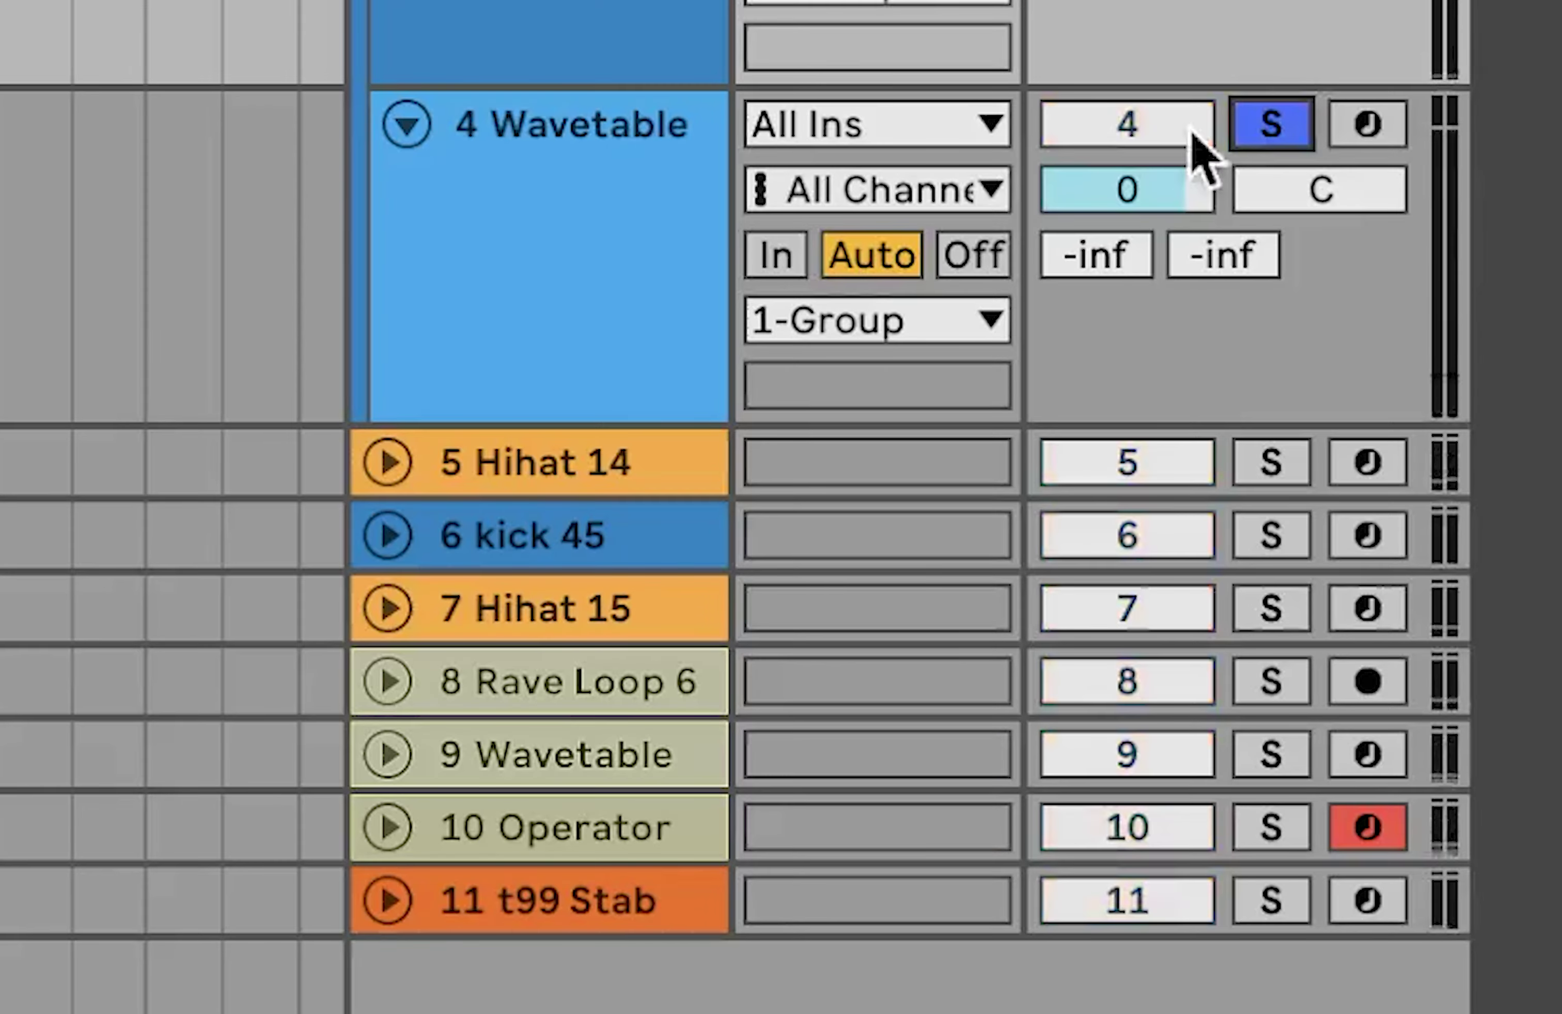
pyautogui.click(655, 210)
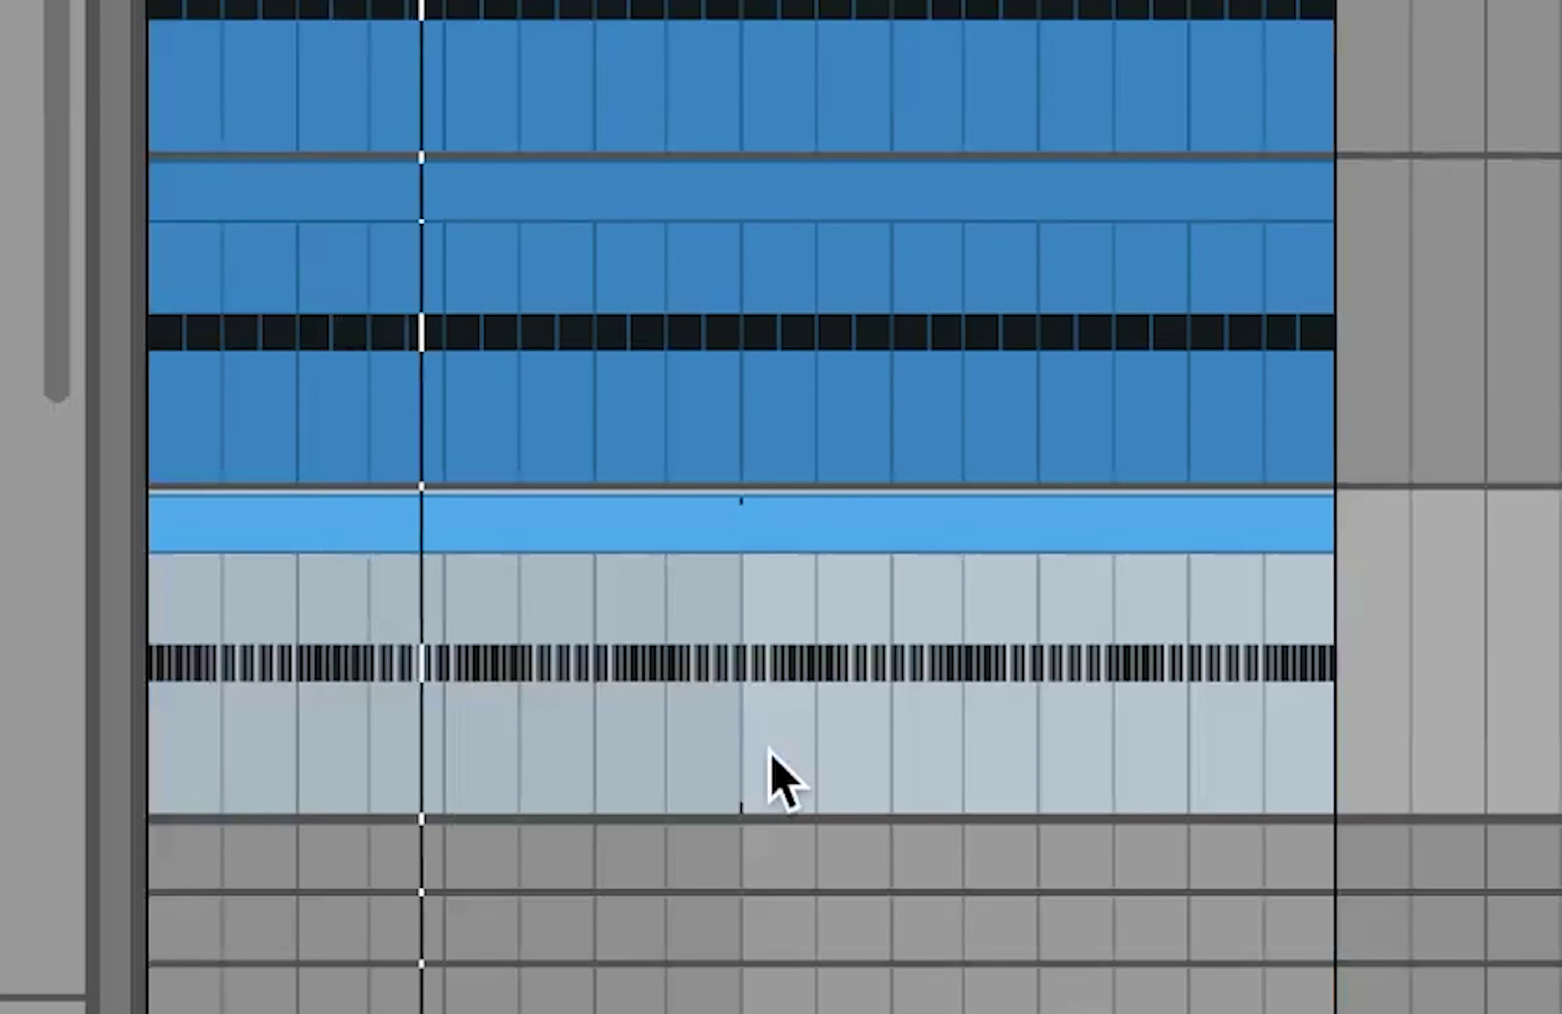
pyautogui.doubleClick(783, 780)
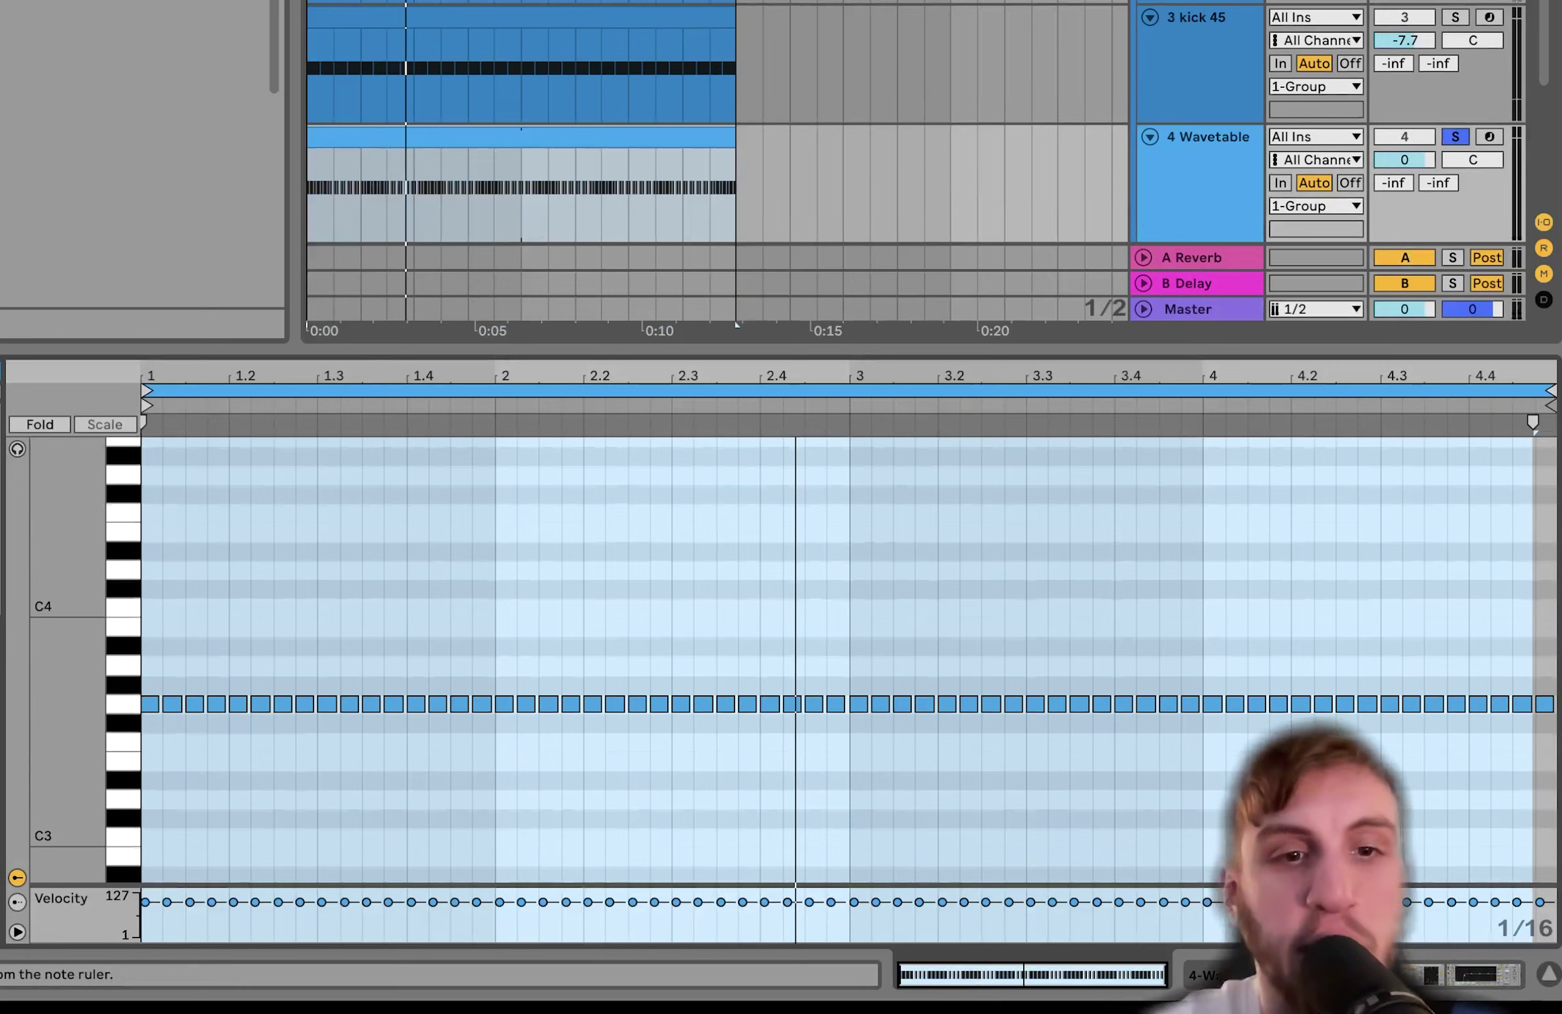
pyautogui.moveTo(72, 526); pyautogui.dragTo(72, 526)
pyautogui.moveTo(156, 380)
pyautogui.mouseDown()
pyautogui.moveTo(156, 434)
pyautogui.moveTo(156, 356)
pyautogui.moveTo(156, 385)
pyautogui.mouseUp()
# Step: Inspect the 4 Wavetable track's modulation matrix, its Env 2 settings and the sidechained Compressor that follows
pyautogui.click(1164, 182)
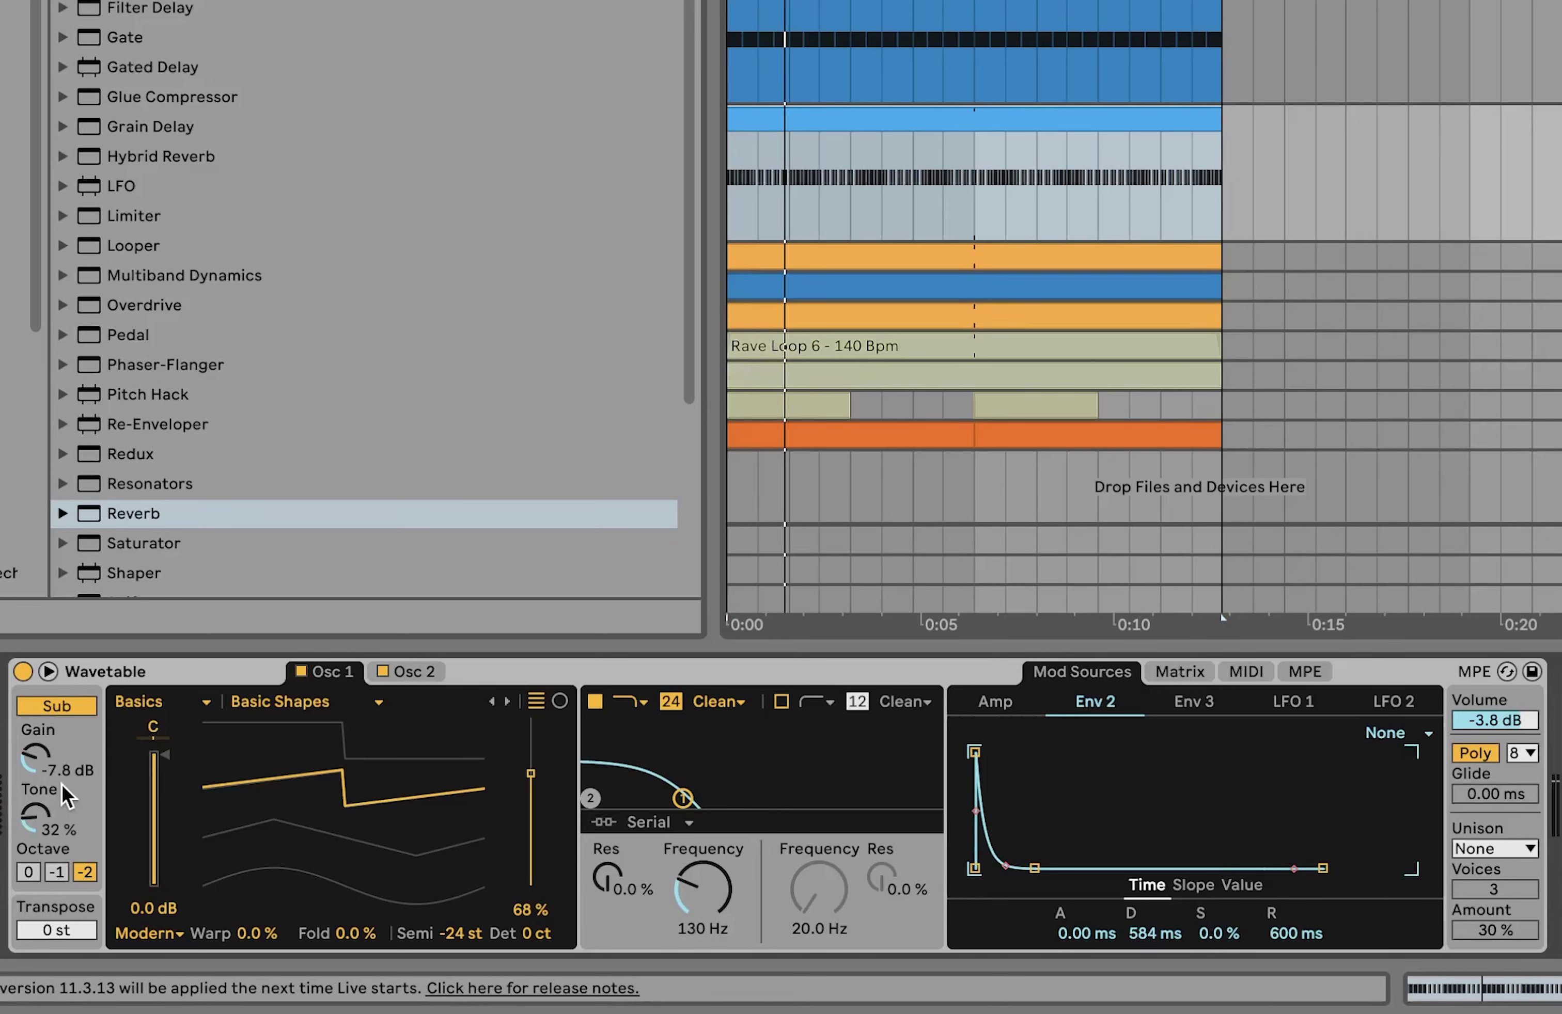
pyautogui.click(1183, 672)
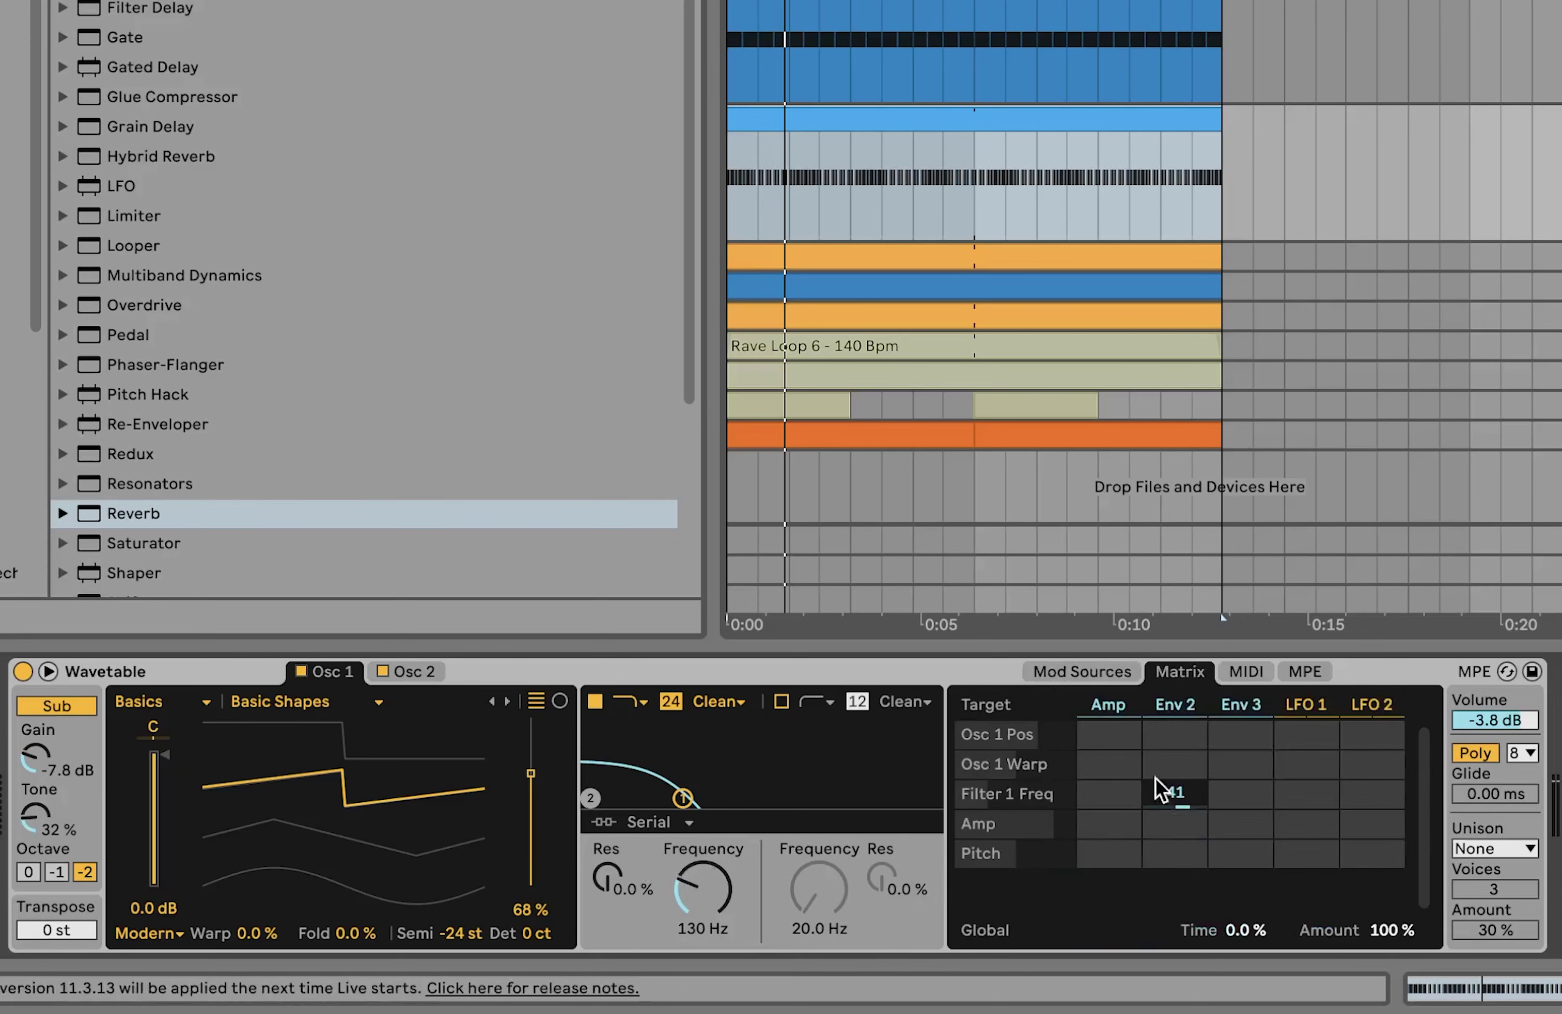
pyautogui.click(1183, 708)
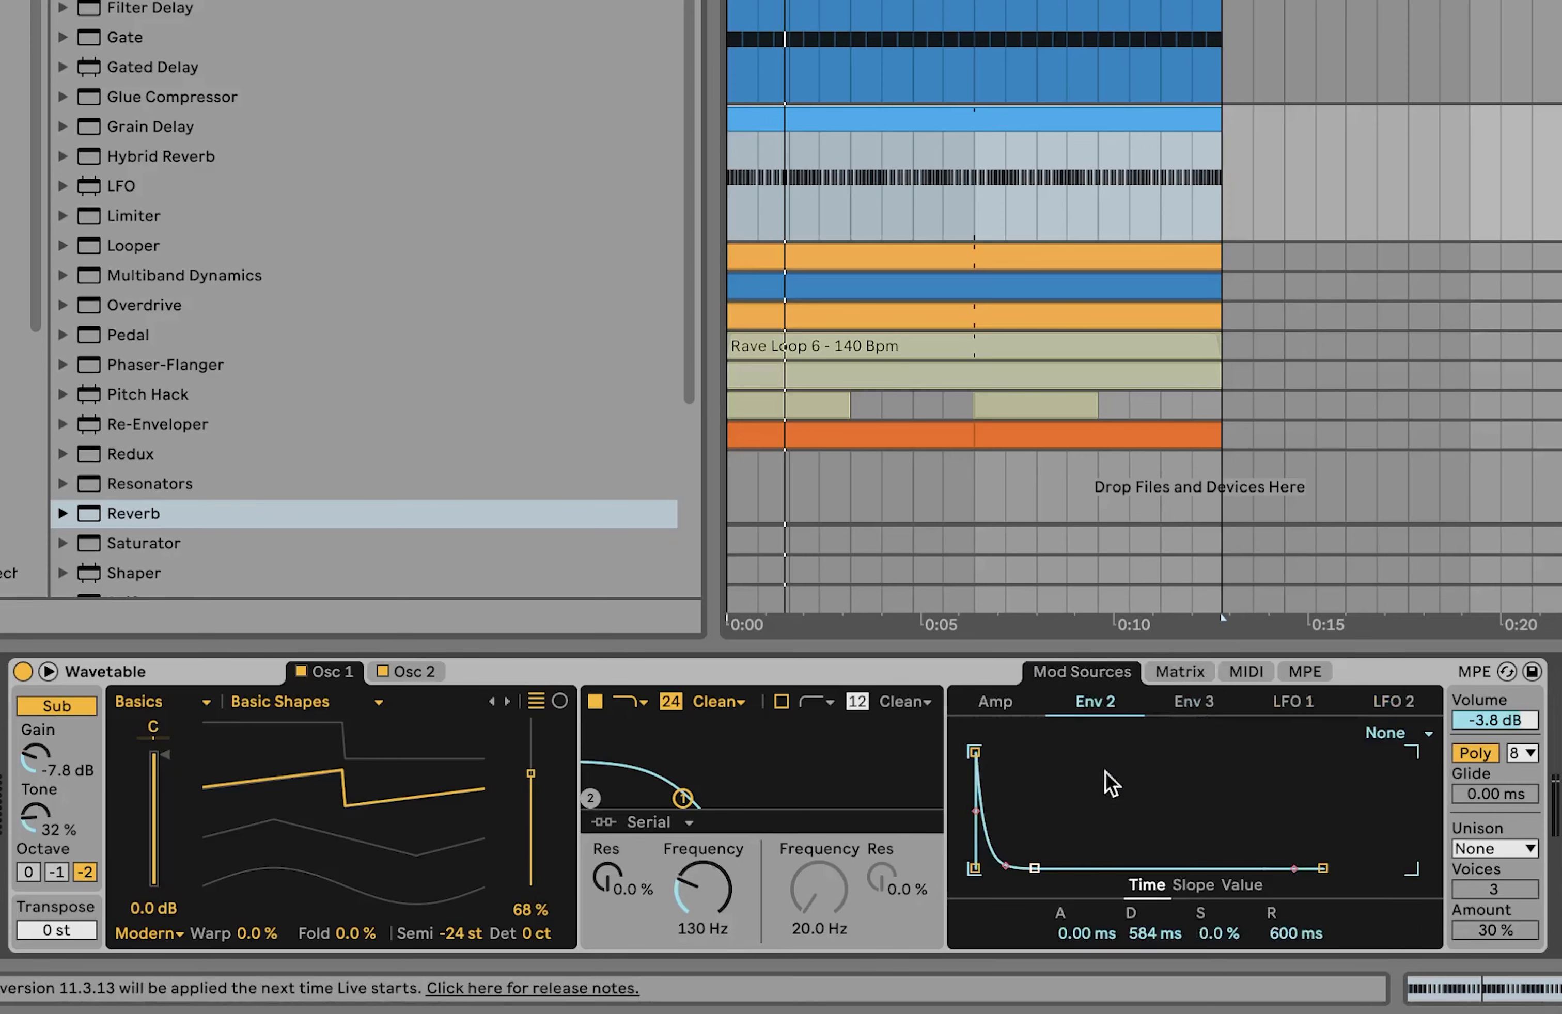
pyautogui.hscroll(10, 1109, 781)
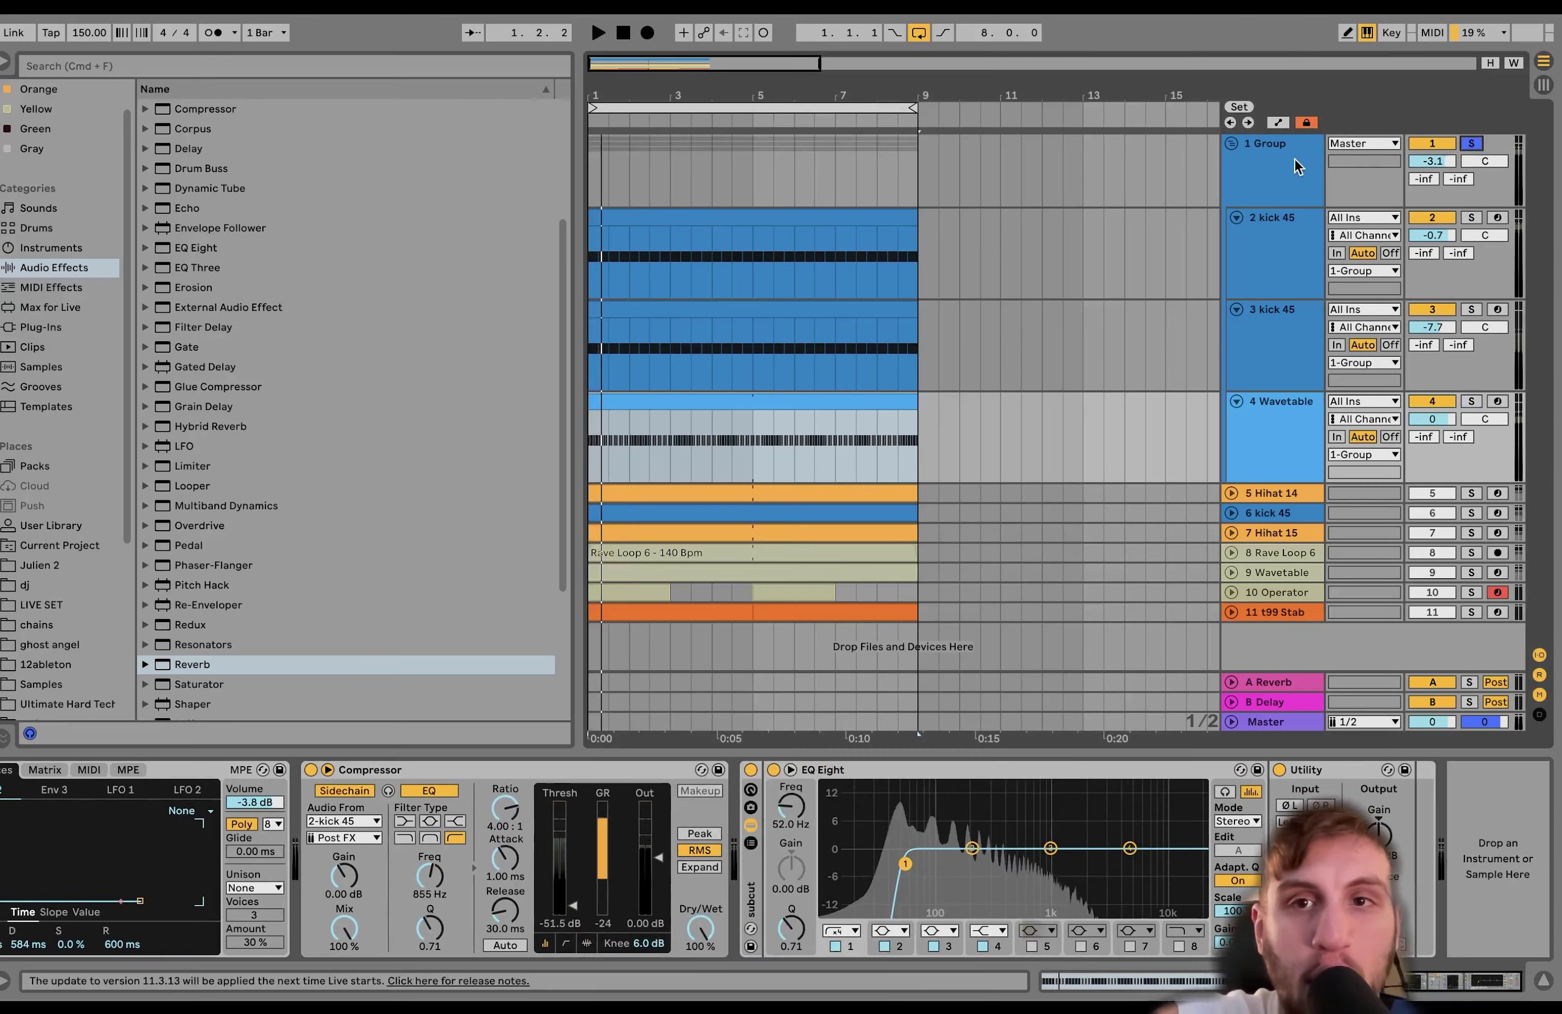
# Step: Collapse the 1 Group track and solo it together with the 5 Hihat 14 track
pyautogui.click(1294, 167)
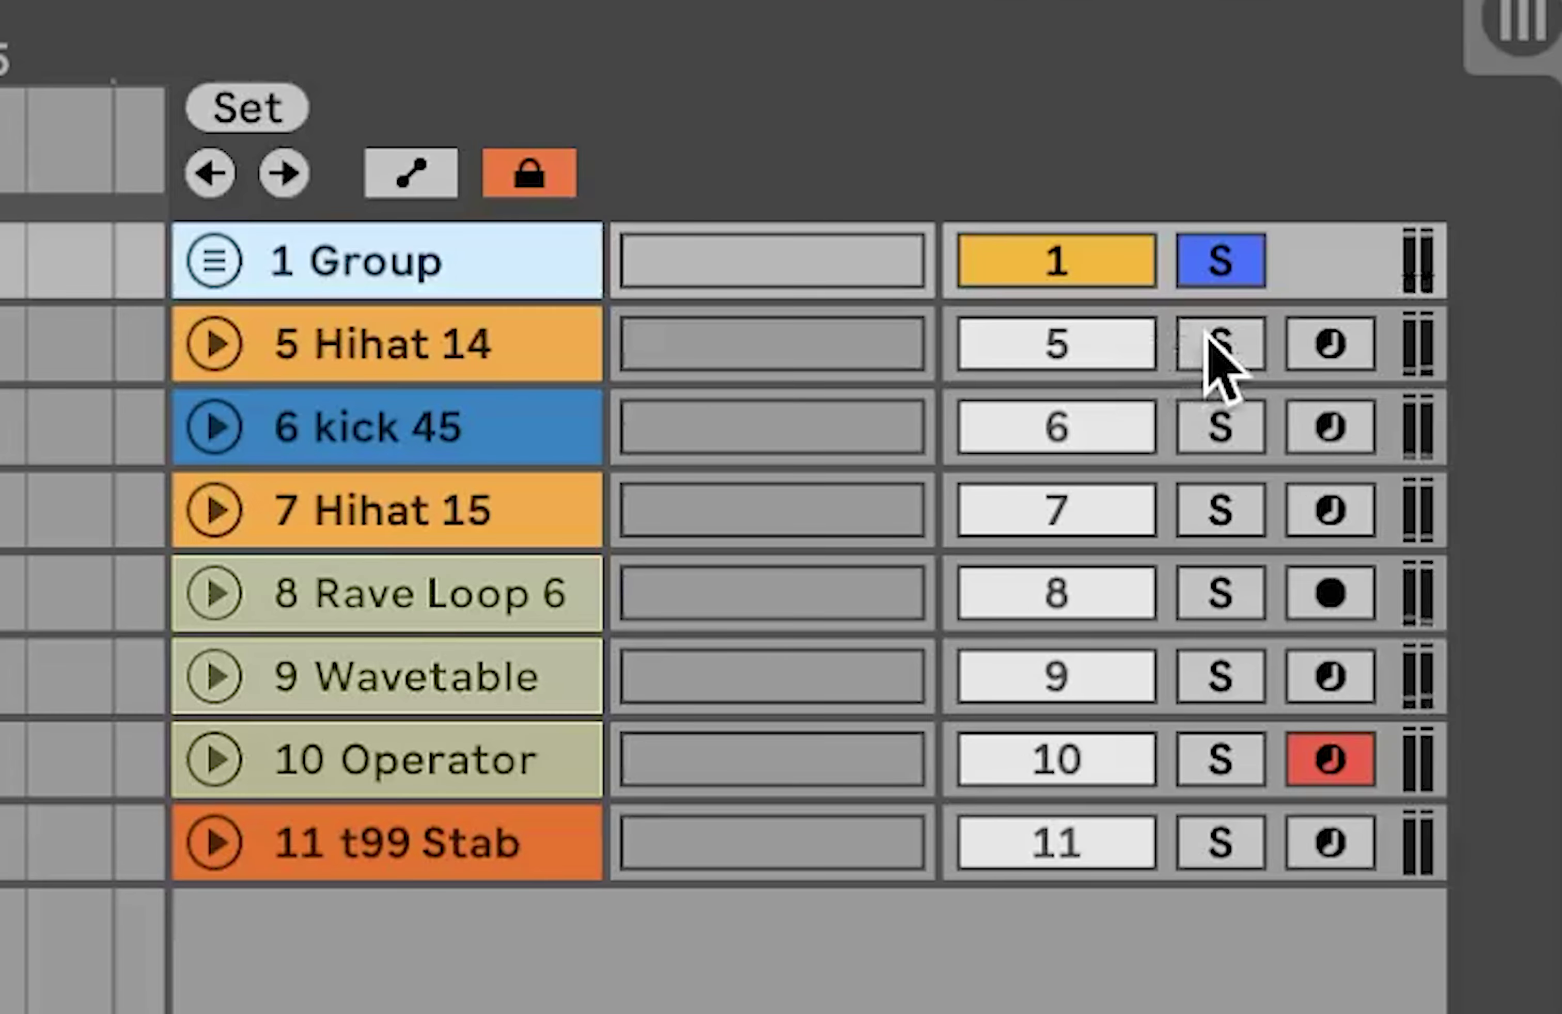
pyautogui.click(1218, 346)
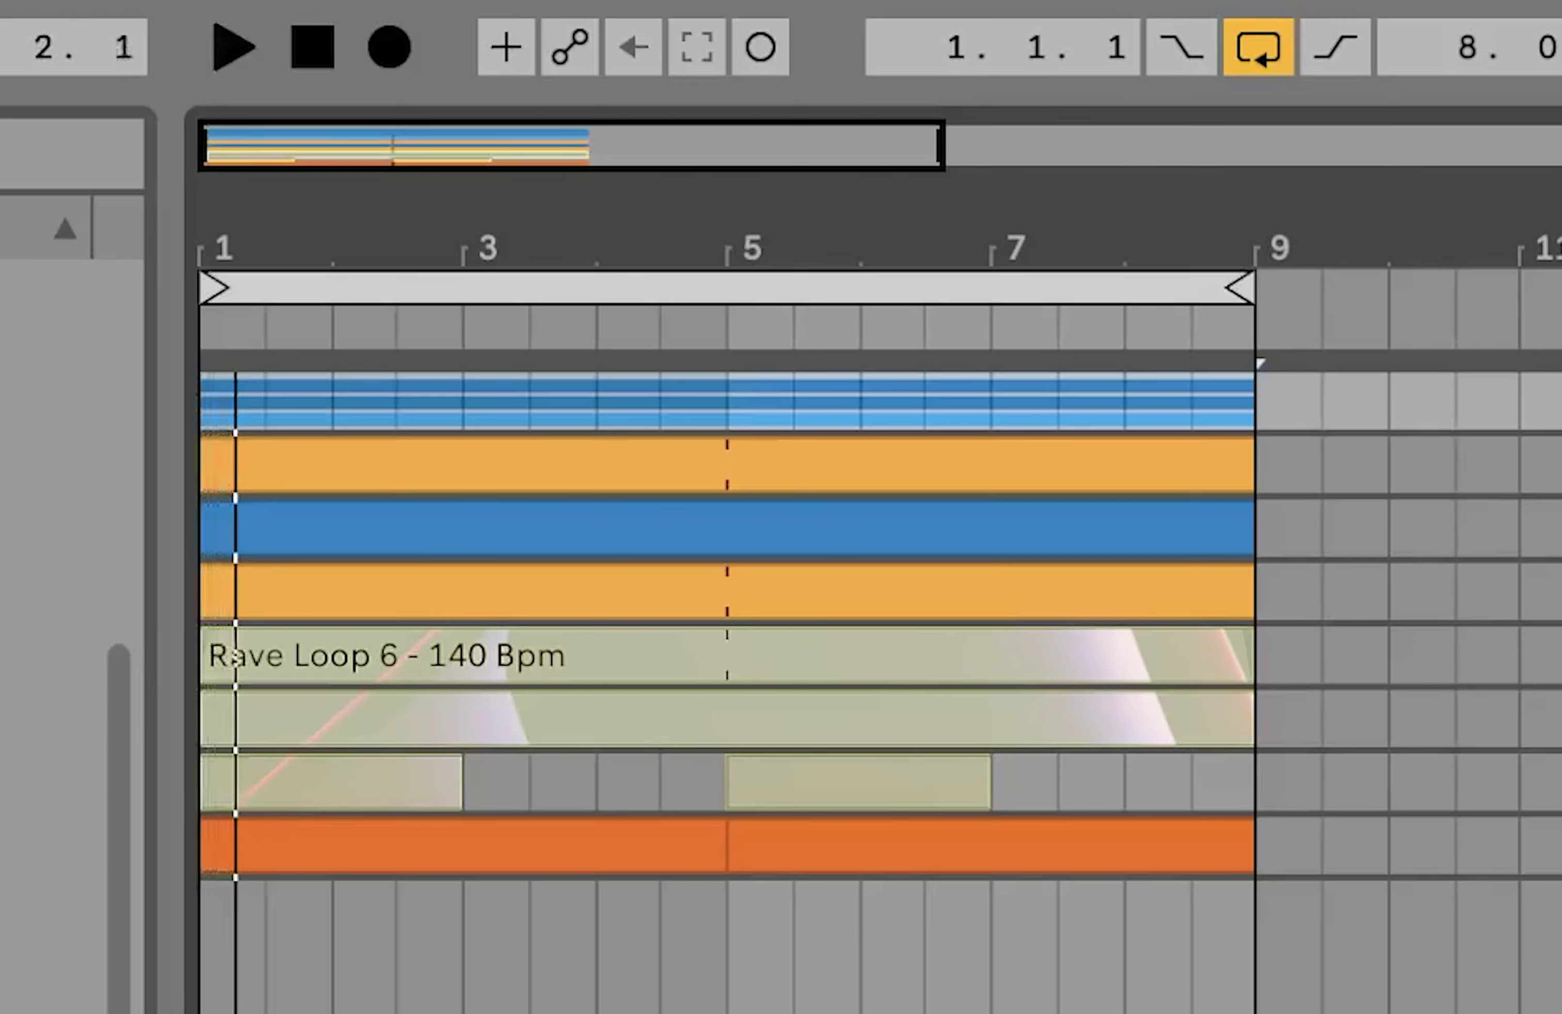
pyautogui.click(1471, 144)
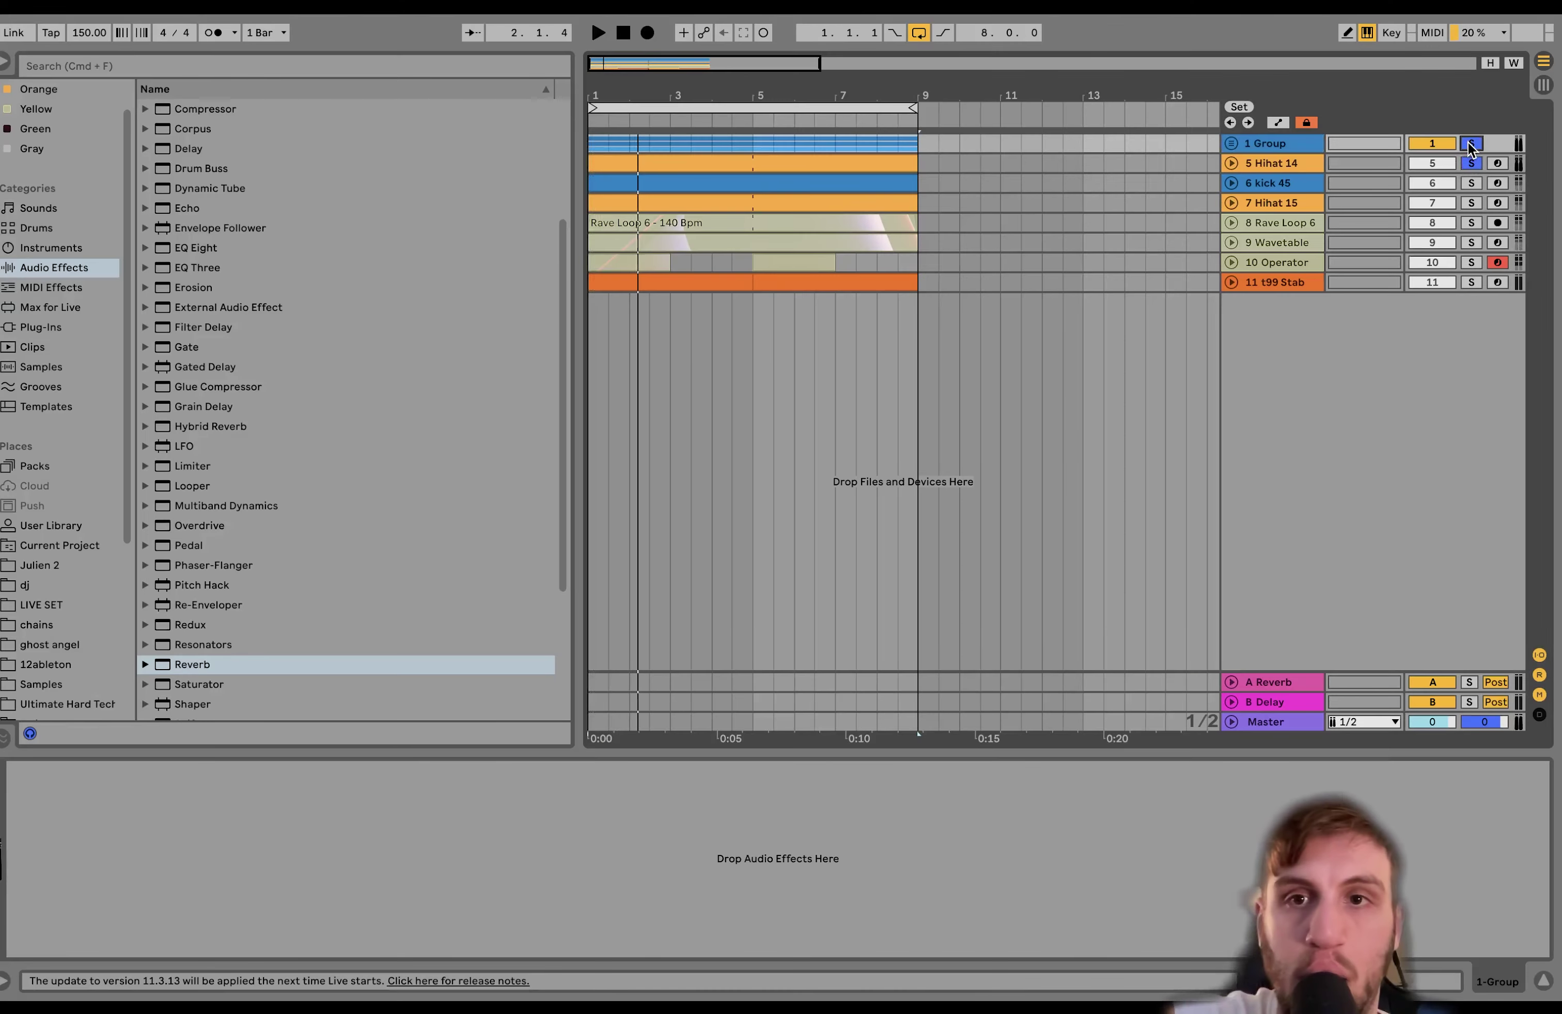
# Step: Review the device chain of the 6 kick 45 track, from the Arpeggiator through the Compressor
pyautogui.click(1320, 167)
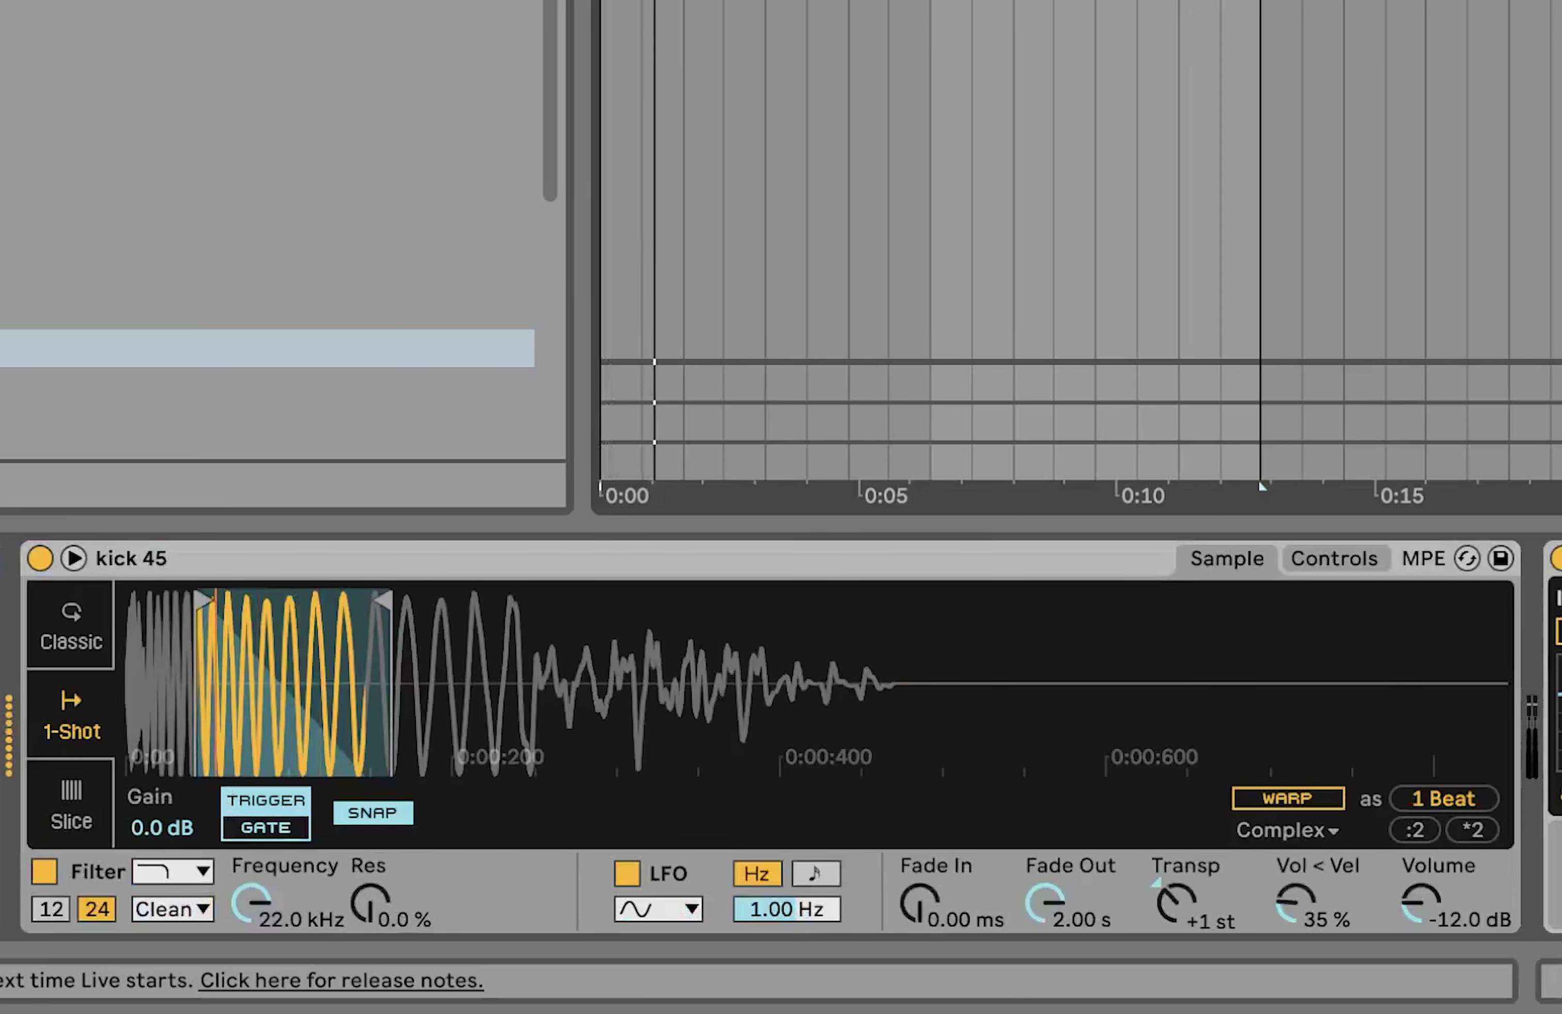
pyautogui.hscroll(10, 644, 805)
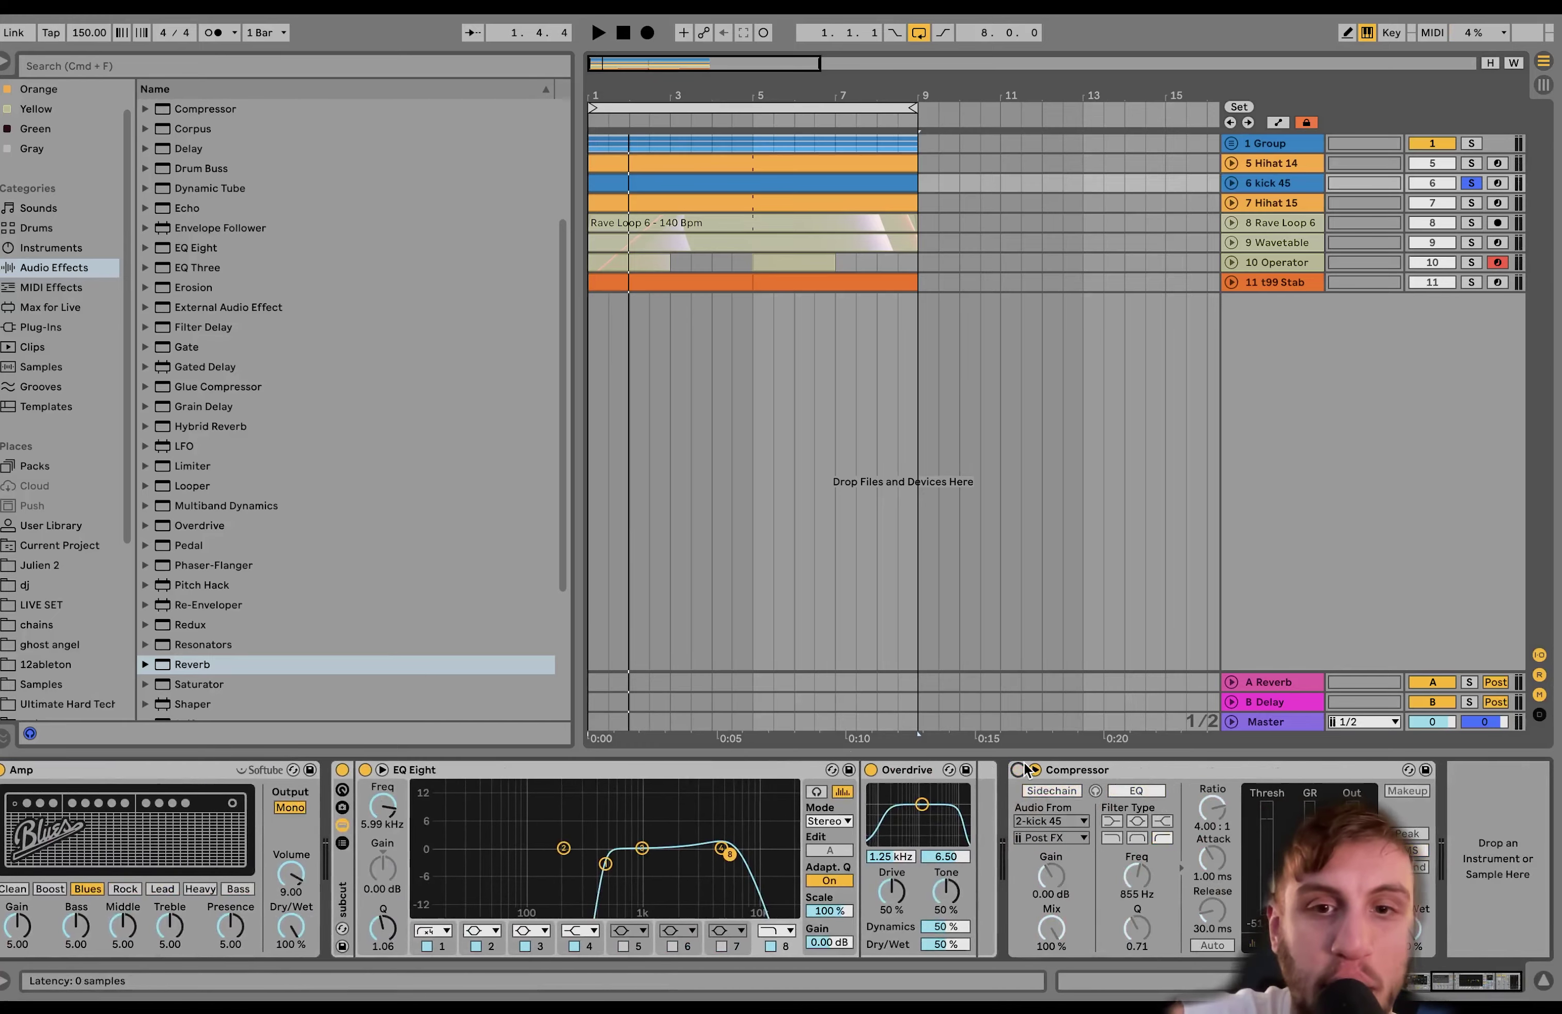
pyautogui.hscroll(-10, 1025, 769)
pyautogui.hscroll(-5, 1145, 780)
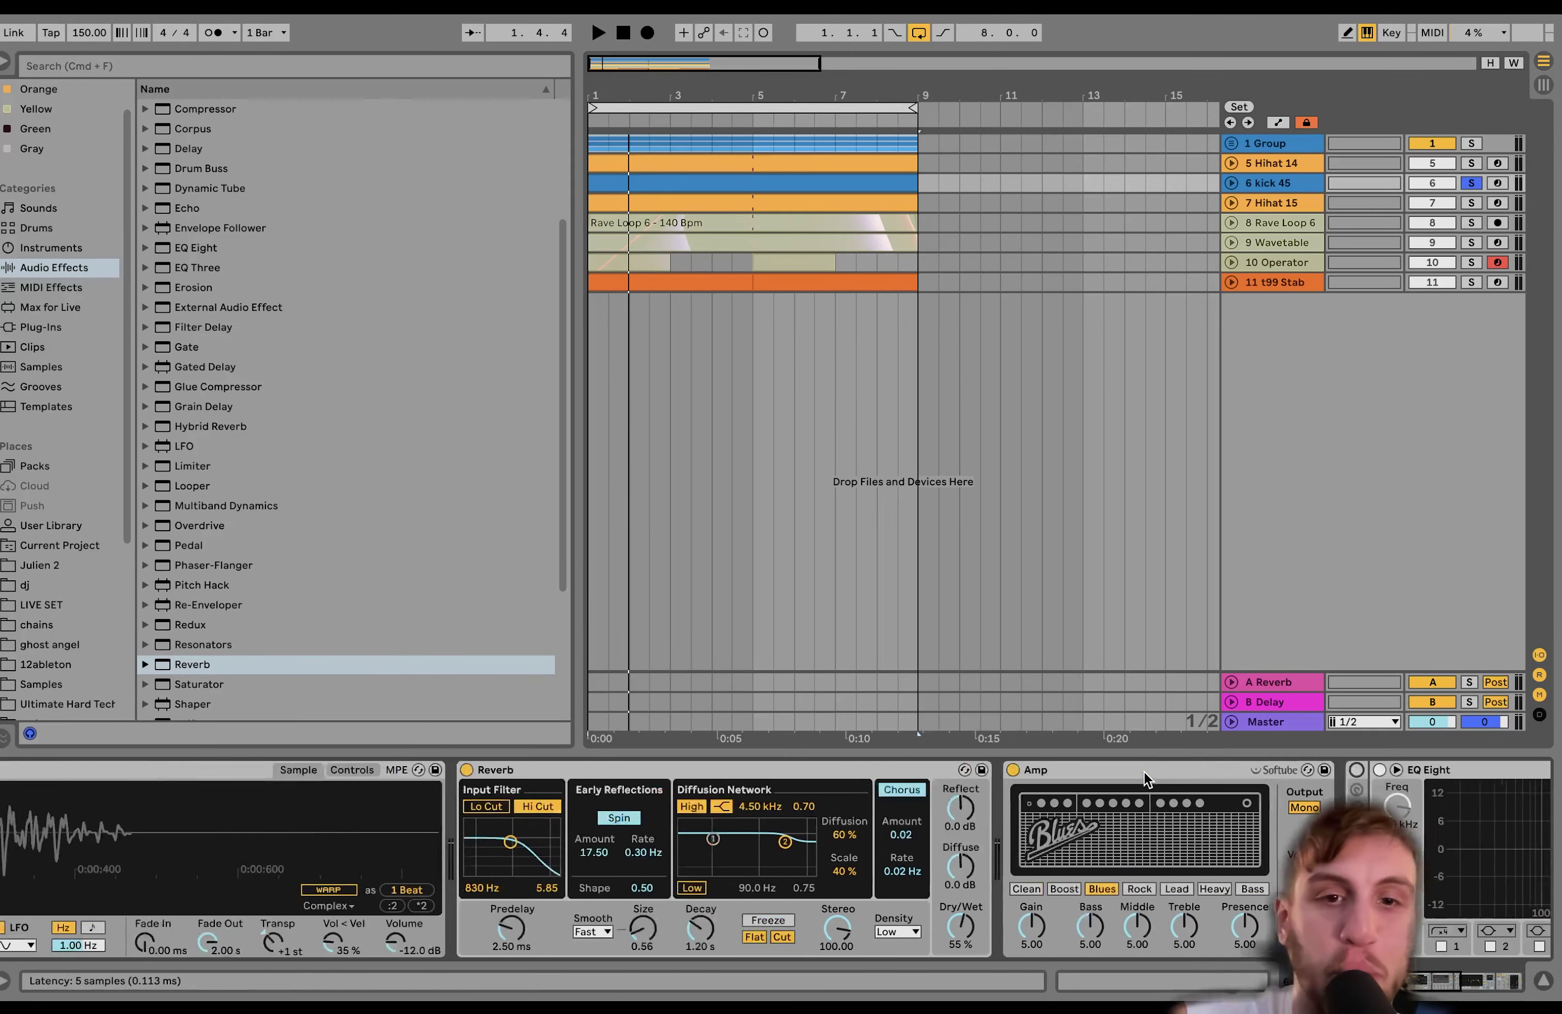
pyautogui.hscroll(-8, 1124, 775)
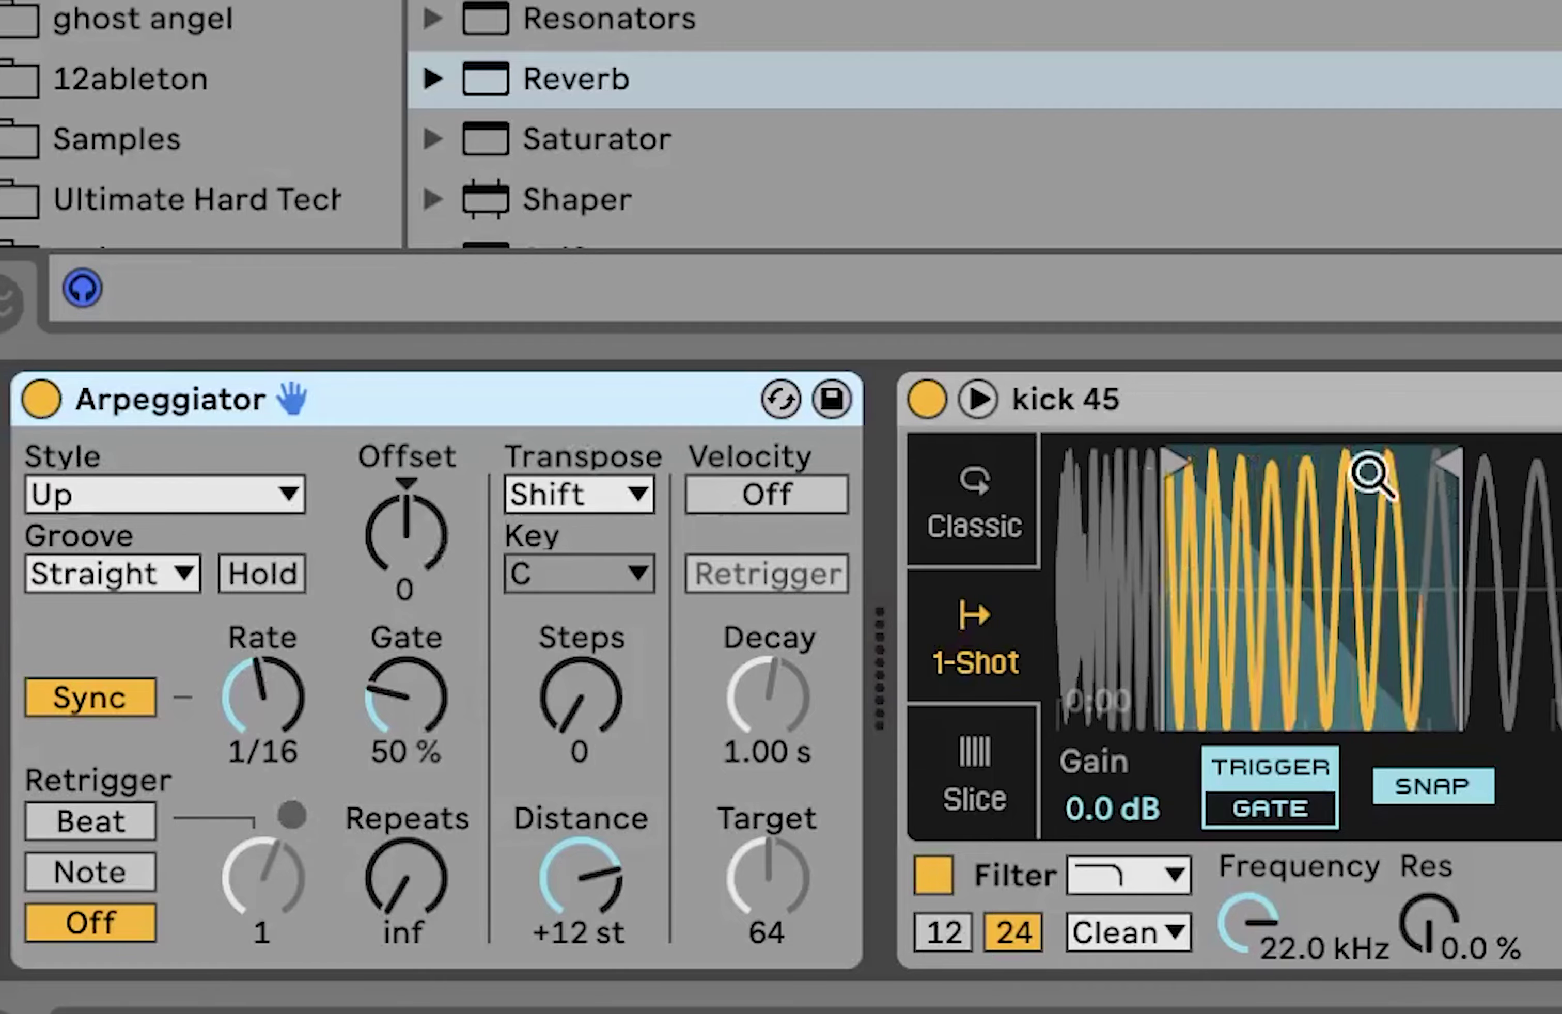
# Step: Turn on the Reverb, Amp, subcut effect rack and Compressor one after another on the 6 kick 45 track
pyautogui.hscroll(10, 1371, 474)
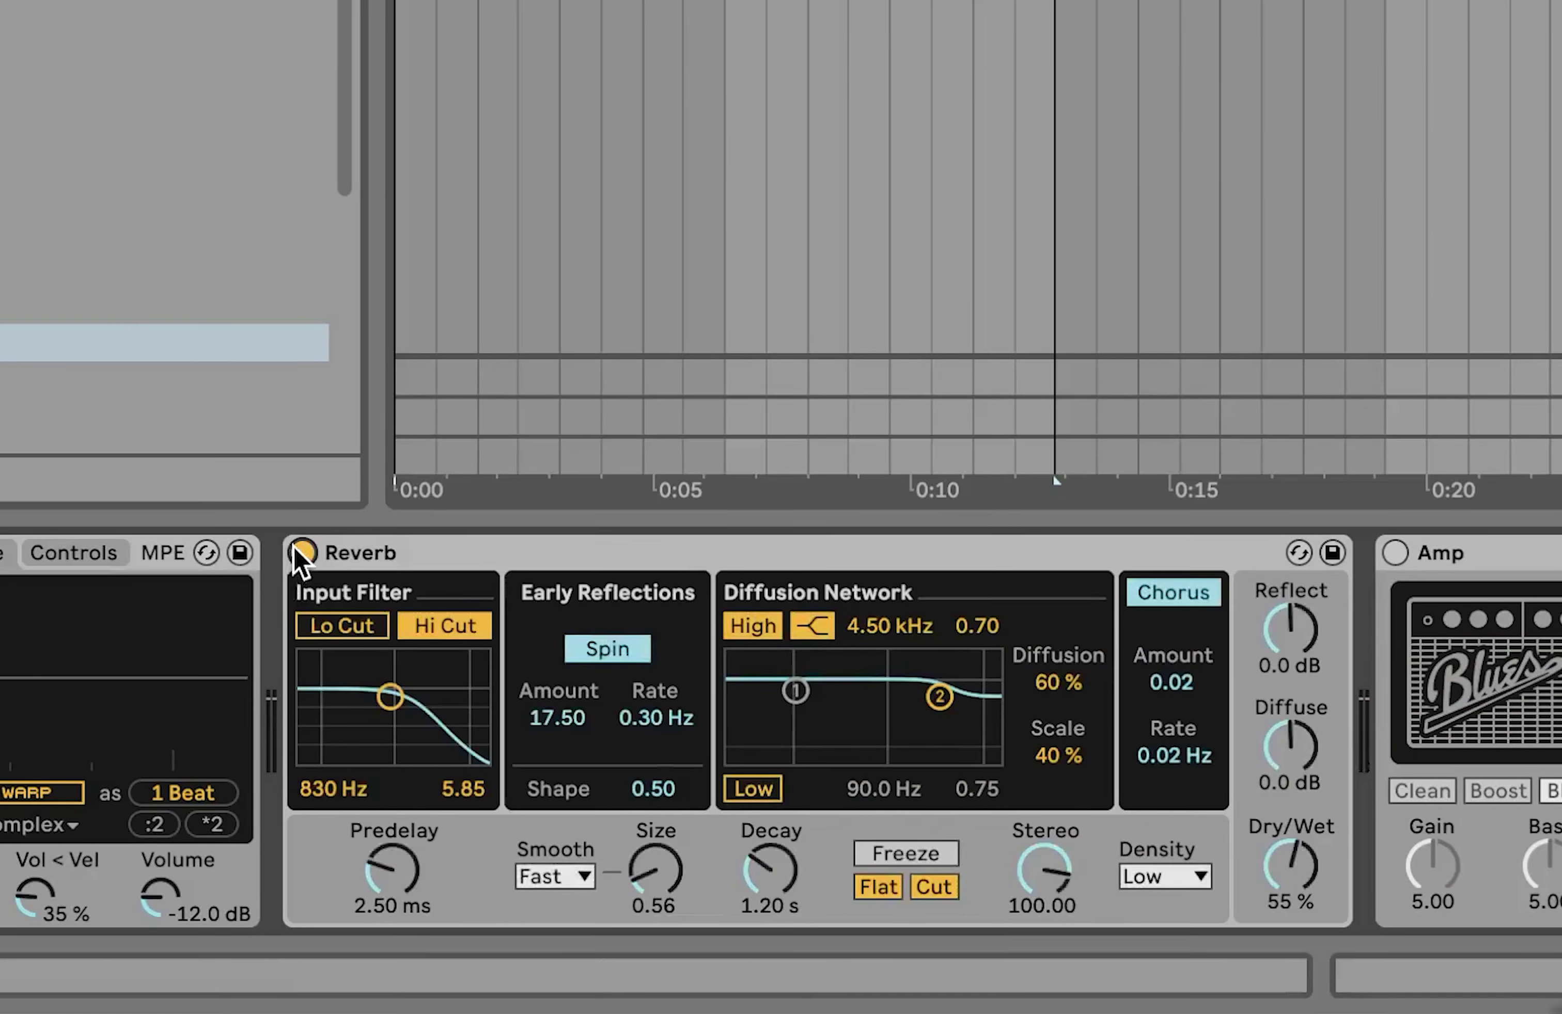
pyautogui.hscroll(10, 299, 558)
pyautogui.click(735, 550)
pyautogui.hscroll(8, 738, 553)
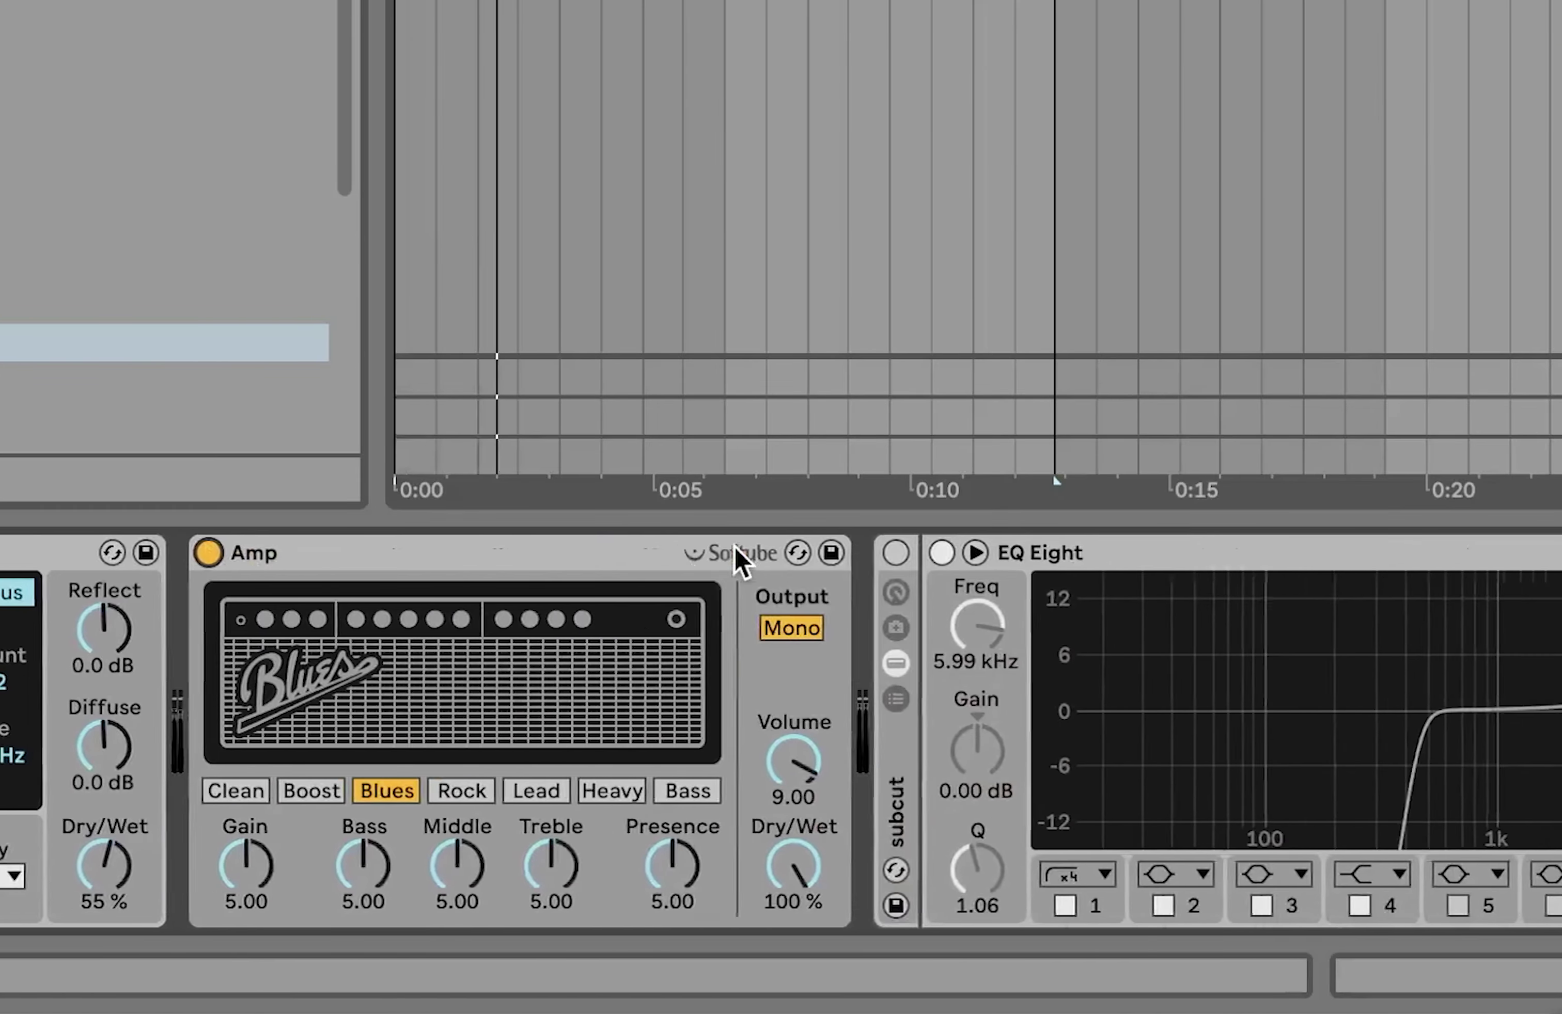
pyautogui.hscroll(5, 737, 557)
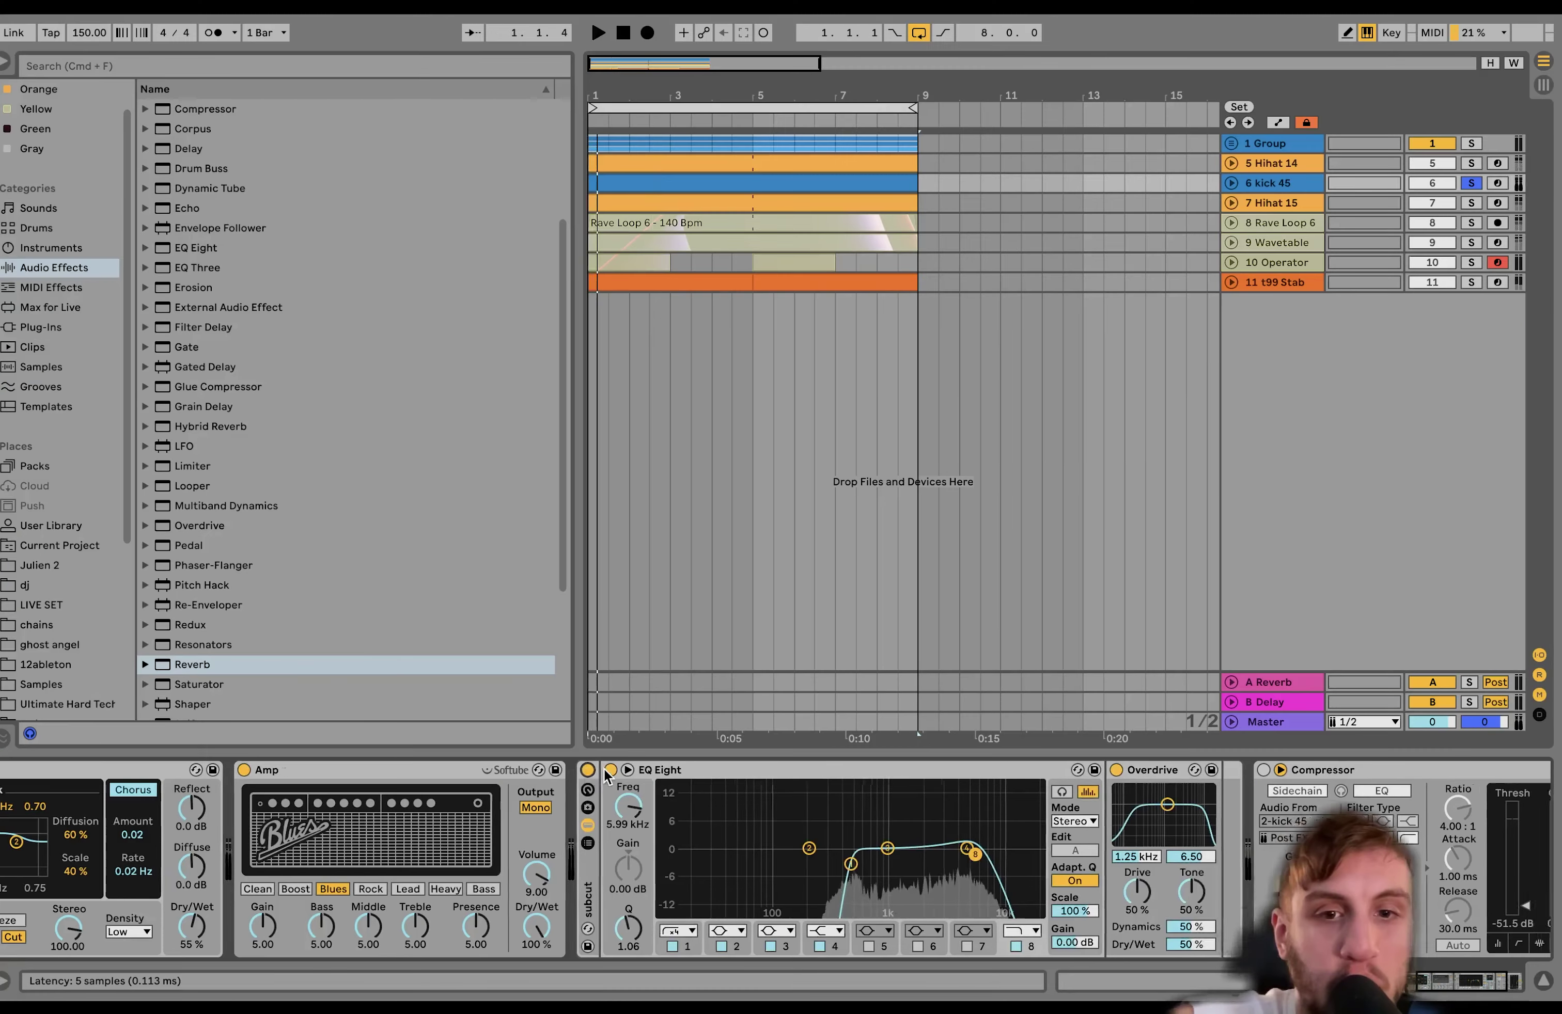
pyautogui.hscroll(5, 1423, 254)
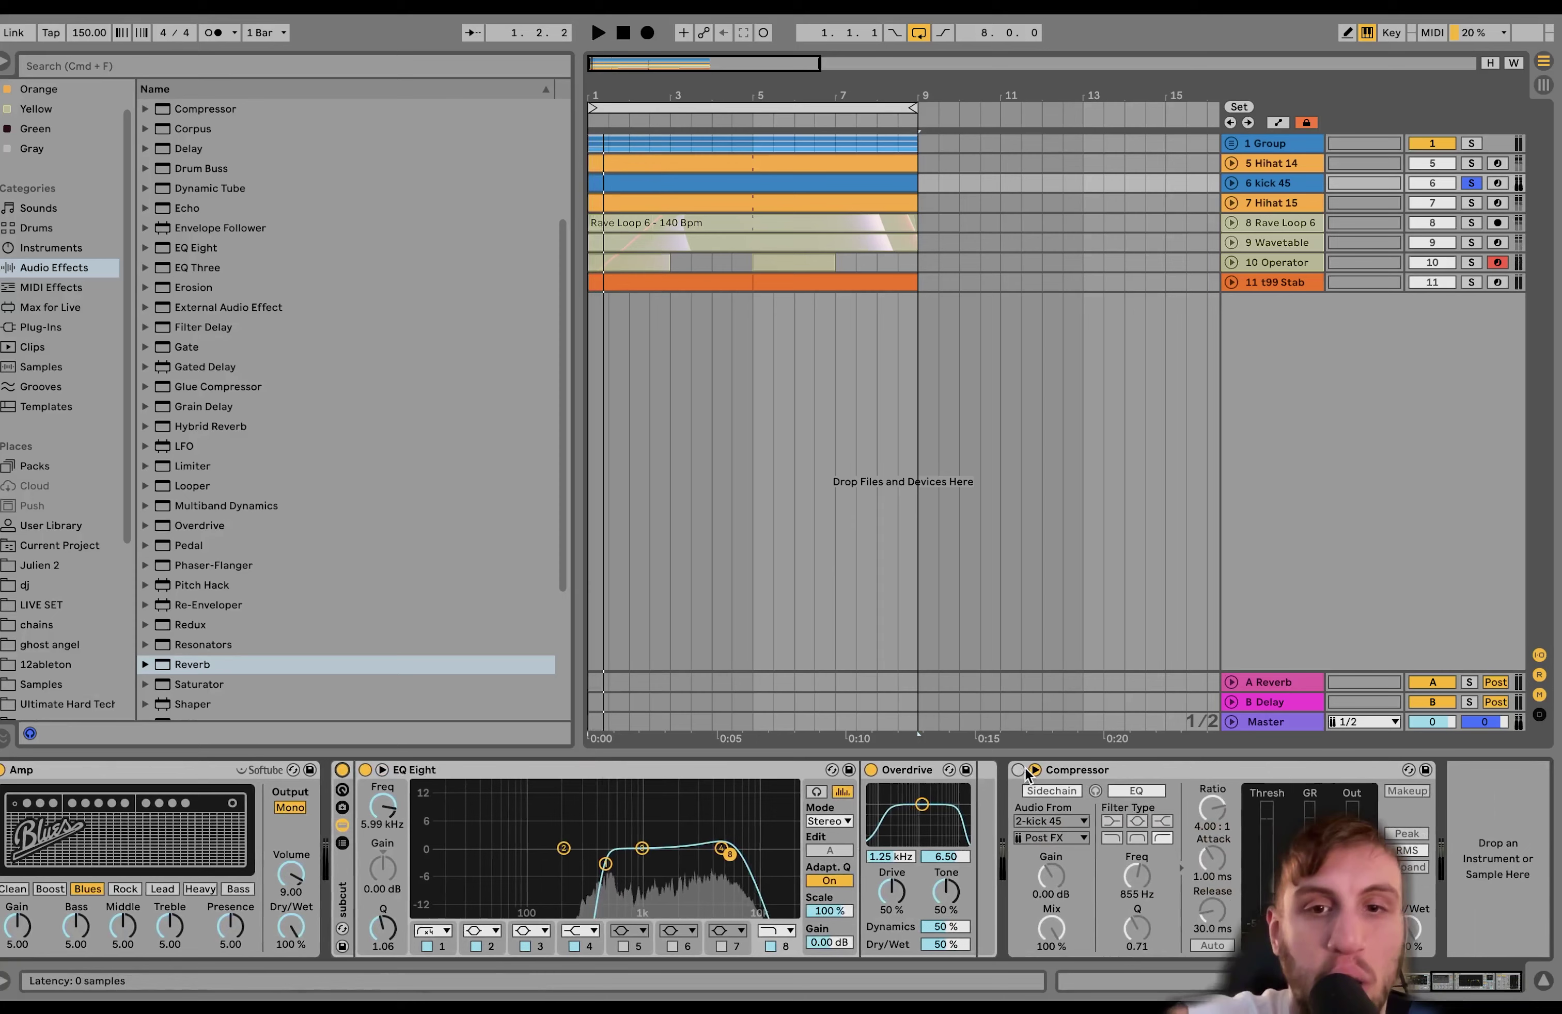
pyautogui.click(1018, 770)
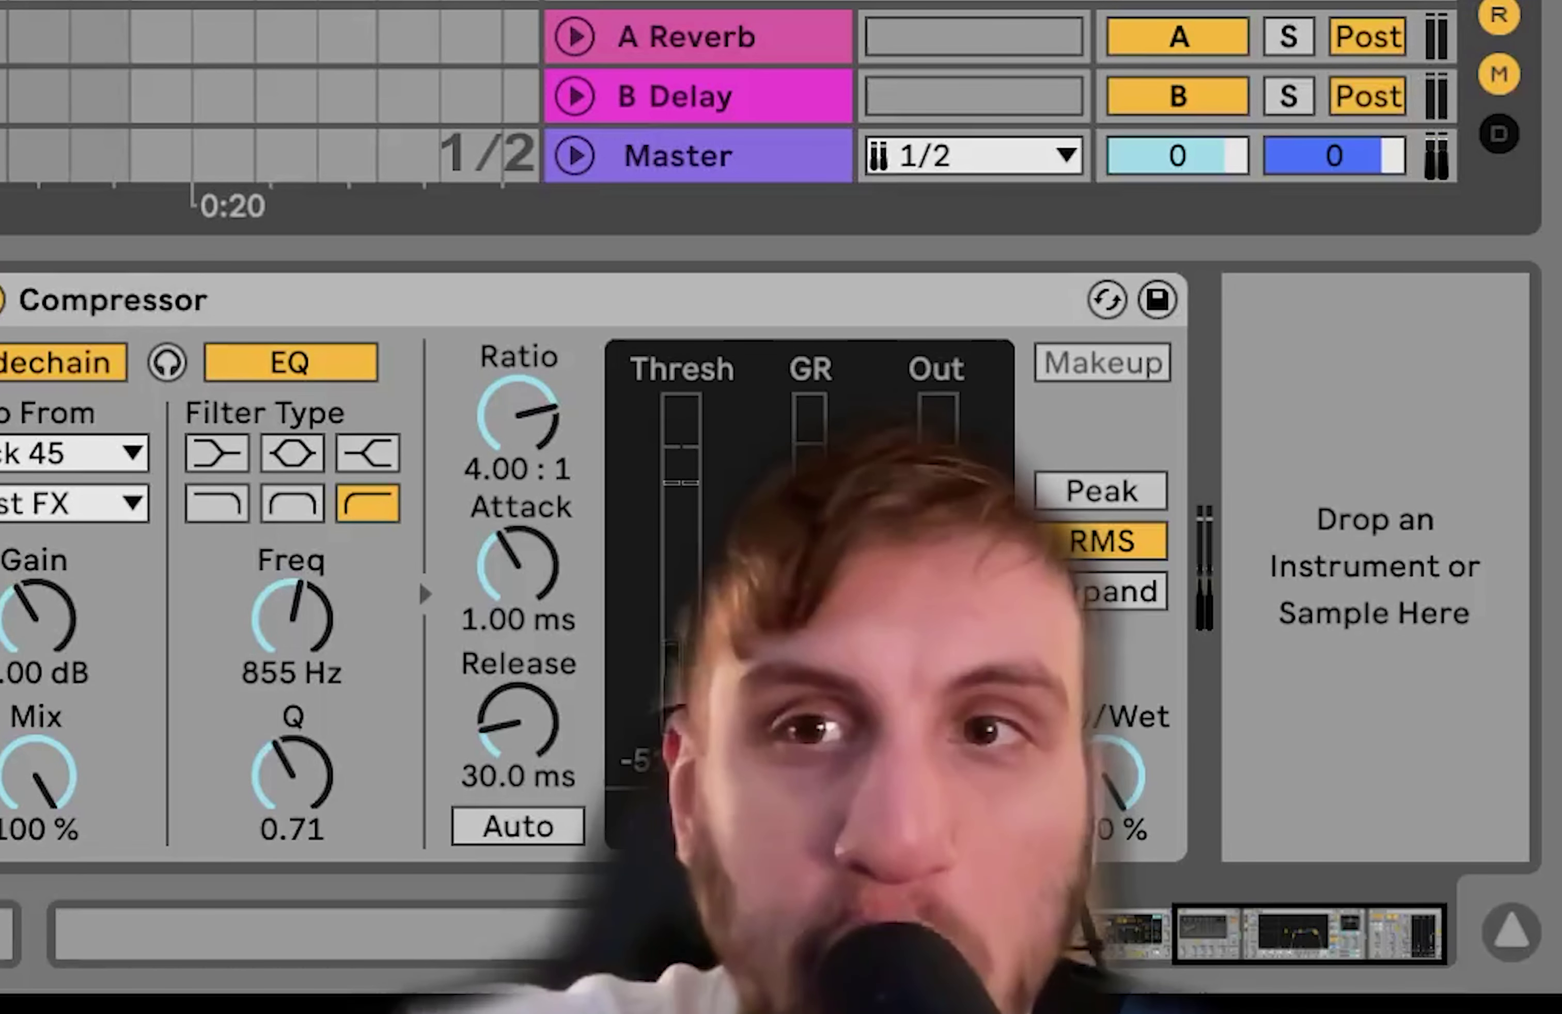
# Step: Select the 7 Hihat 15 track, solo the 8 Rave Loop 6 track and expand it in the arrangement
pyautogui.click(1271, 202)
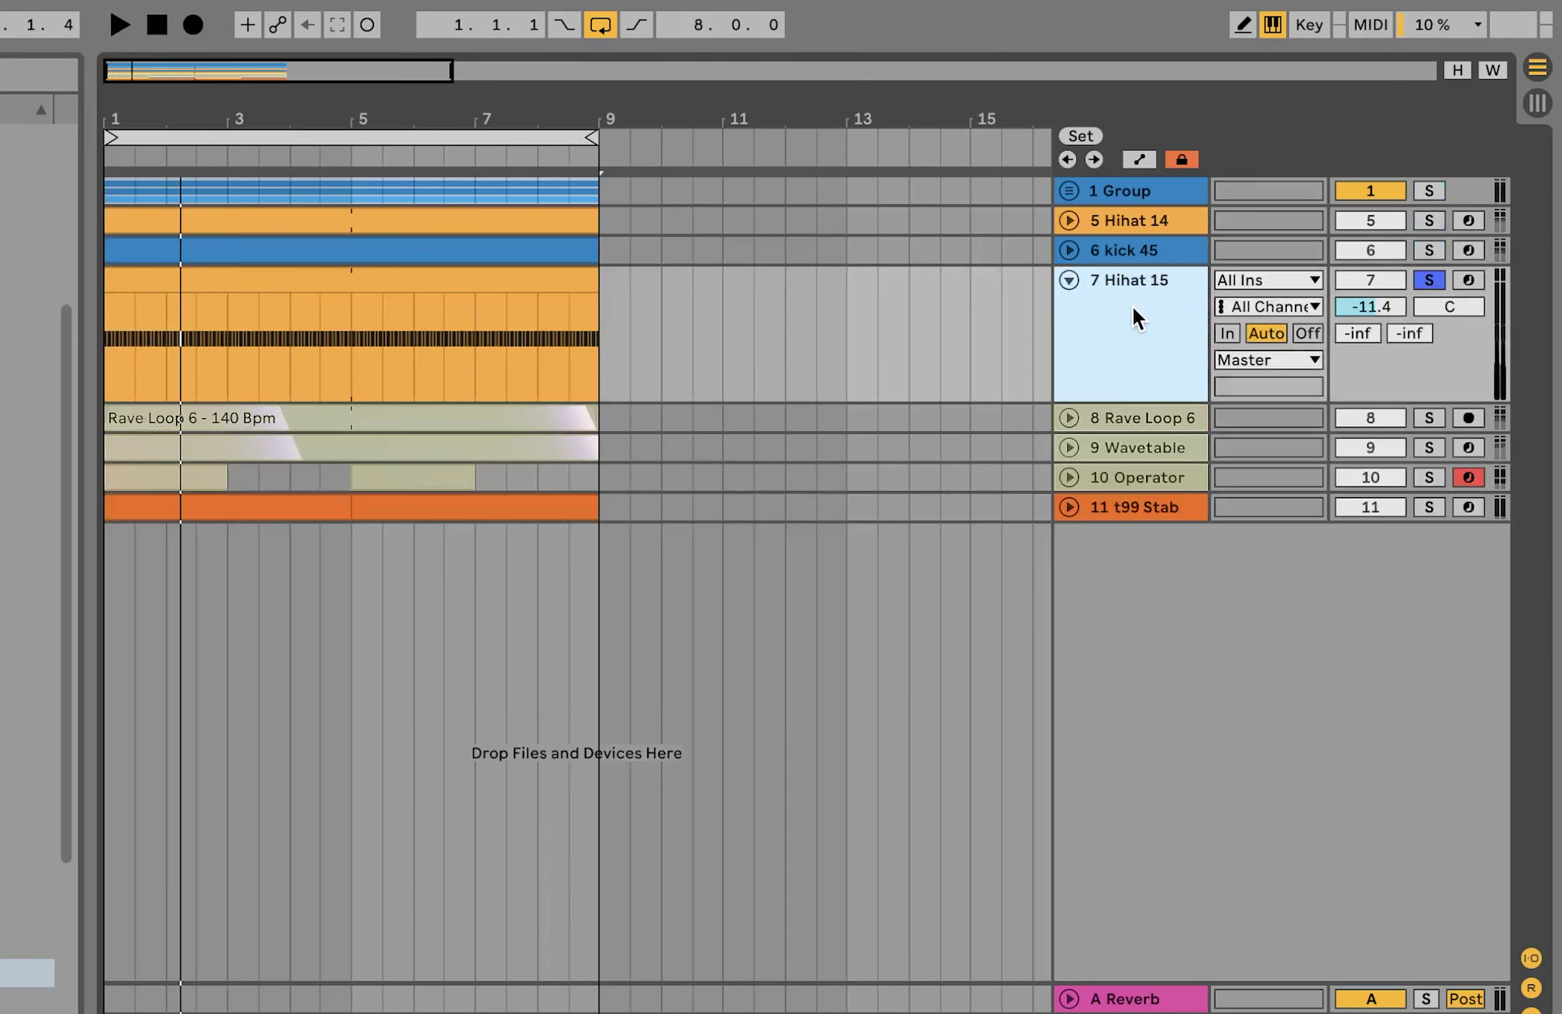
pyautogui.click(1430, 418)
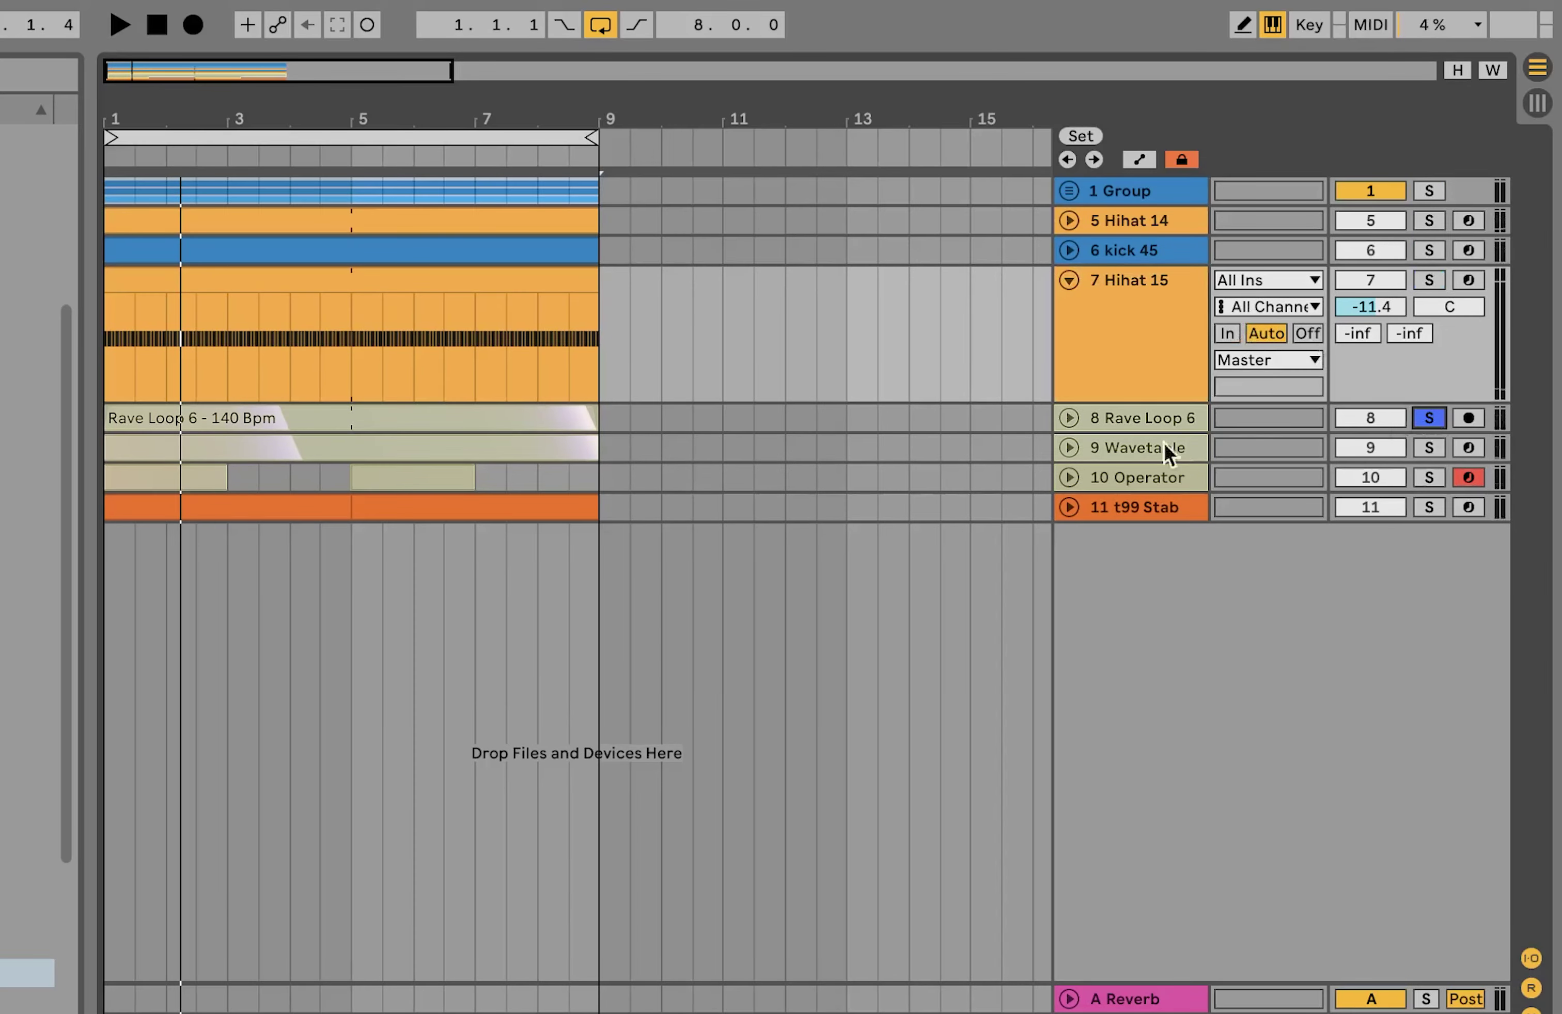
pyautogui.click(1069, 419)
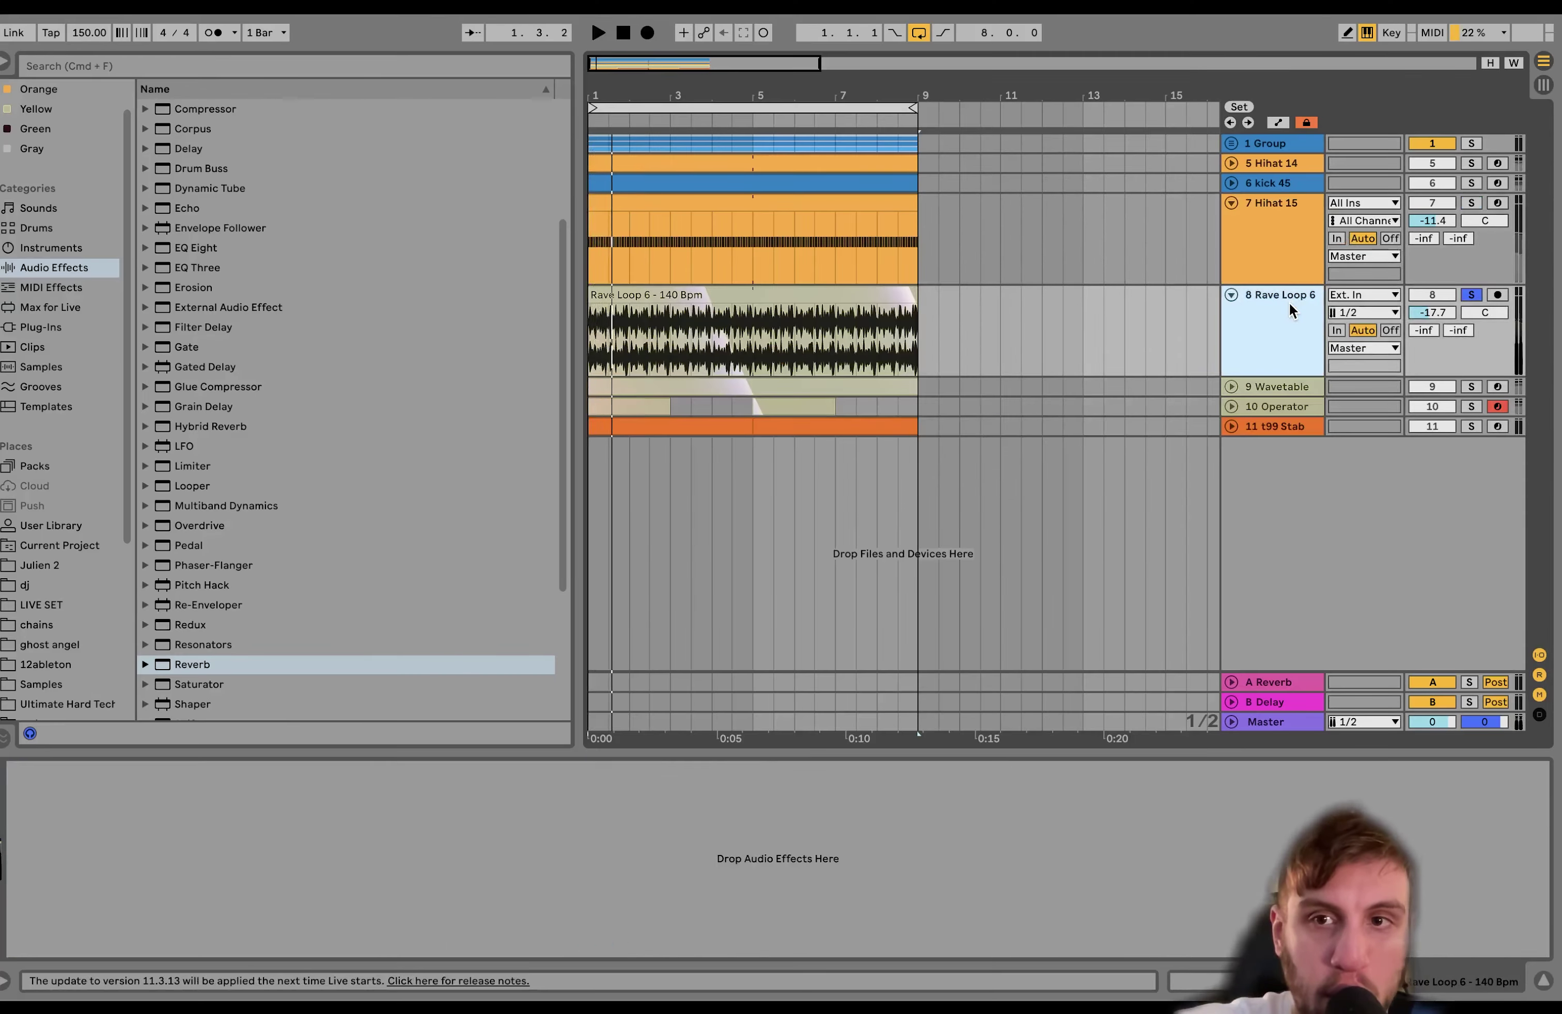
# Step: Select all tracks from 1 Group through 8 Rave Loop 6 for soloing together
pyautogui.click(1280, 138)
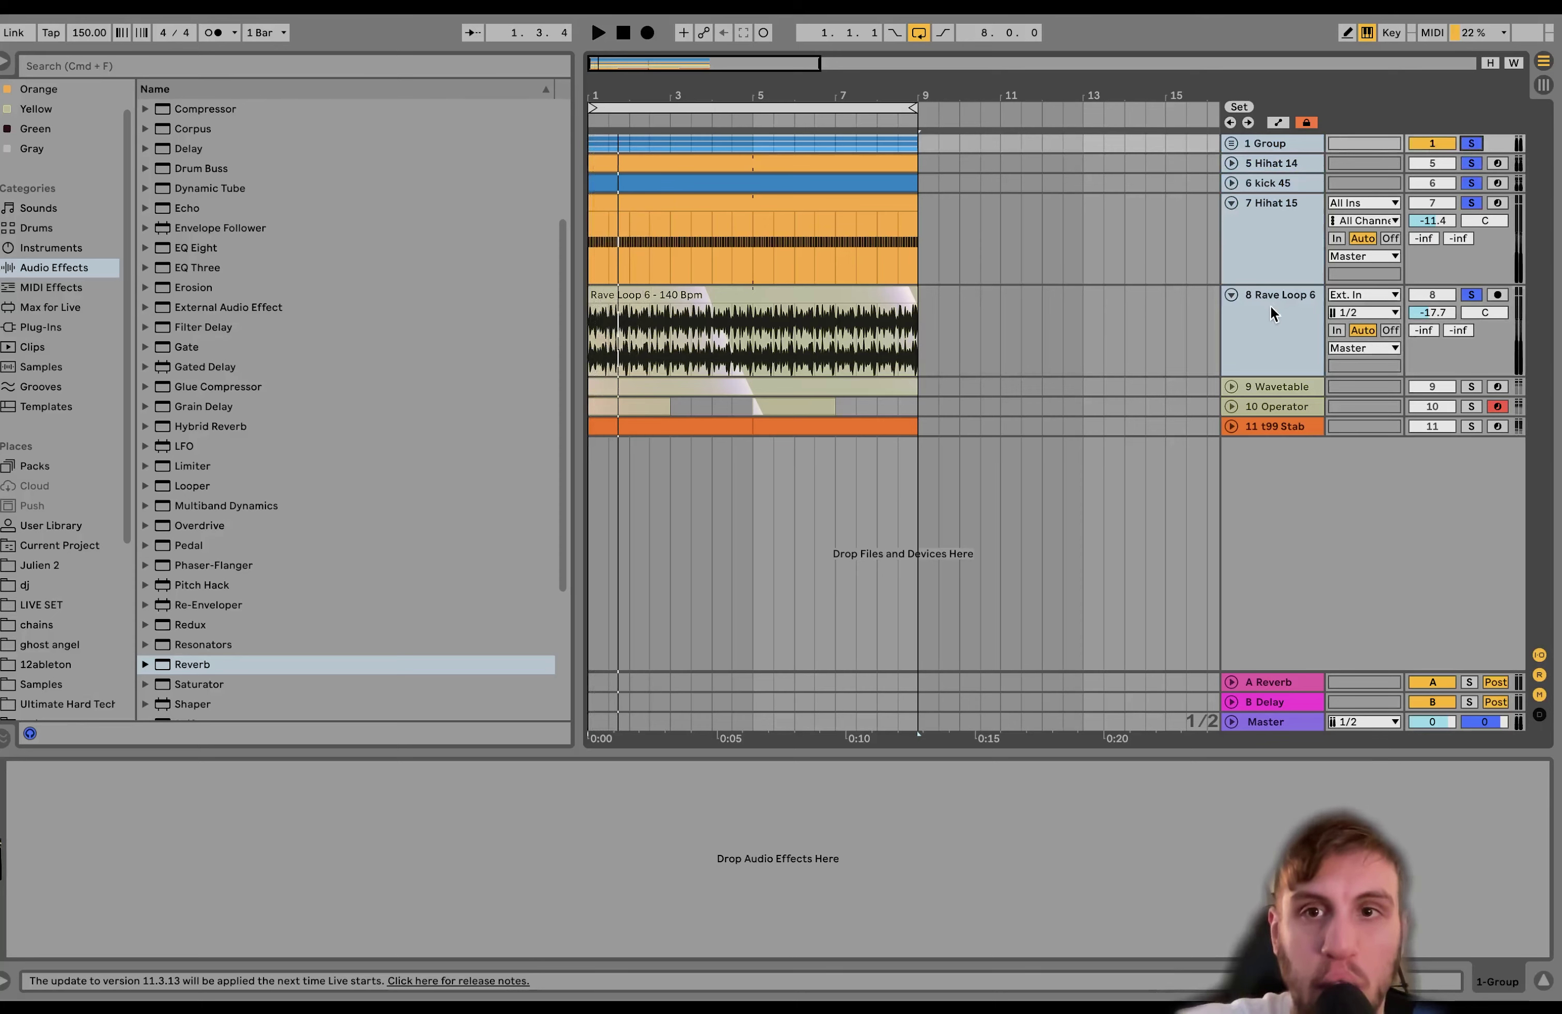
pyautogui.keyDown('shift'); pyautogui.click(1269, 305); pyautogui.keyUp('shift')
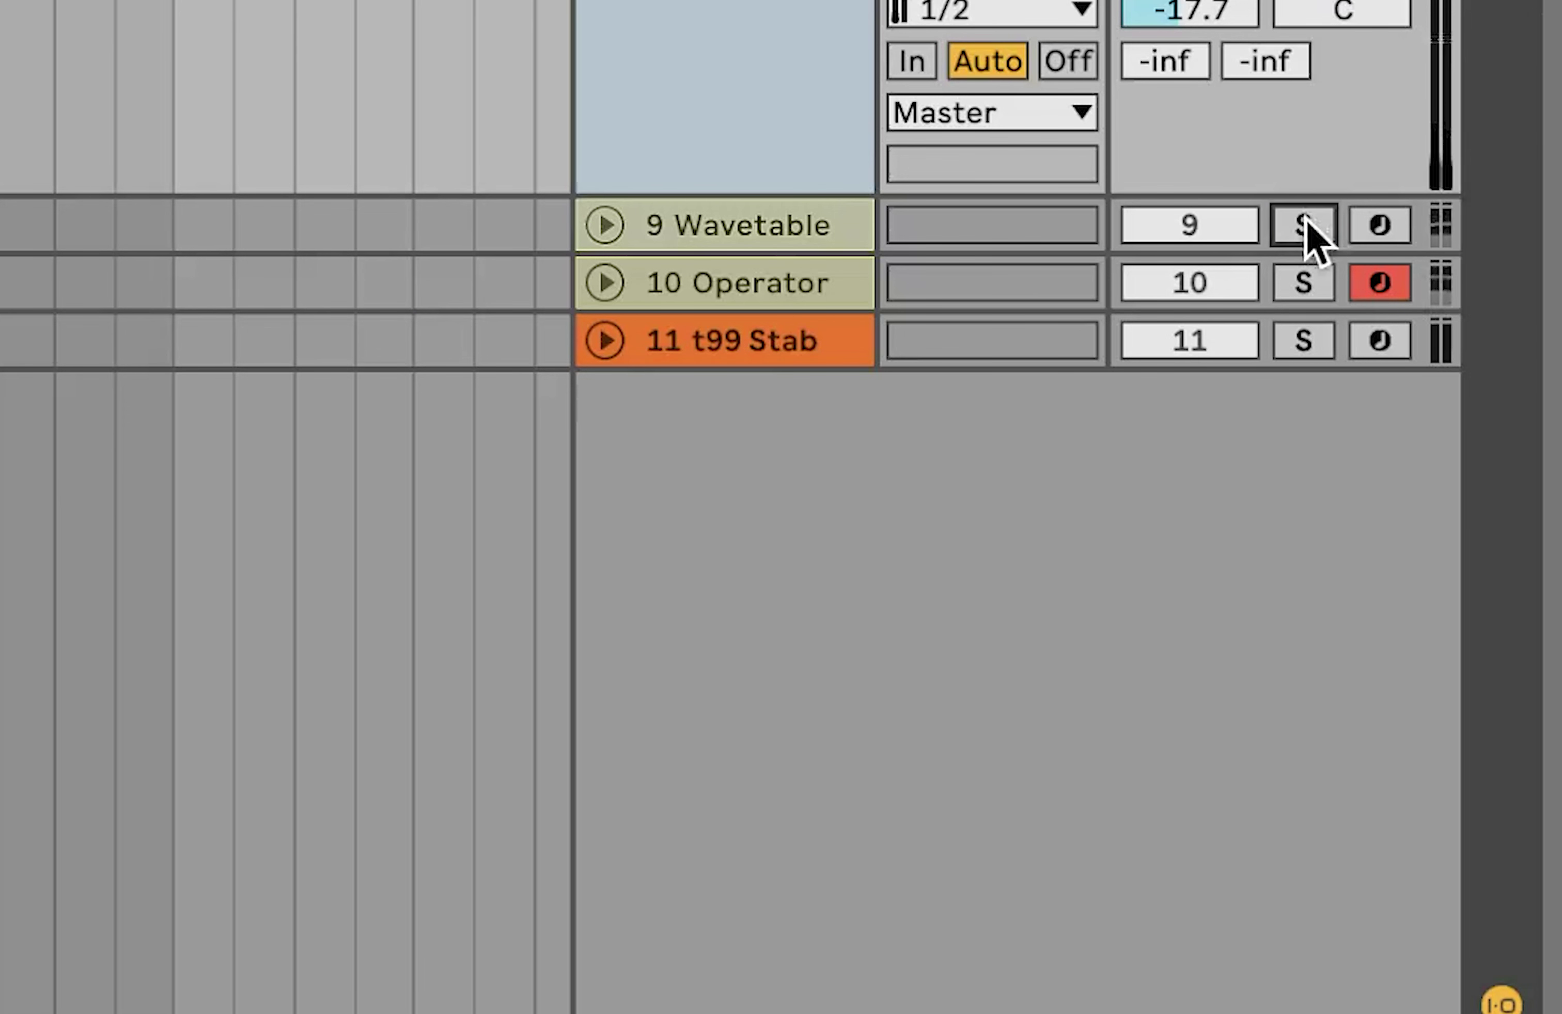
# Step: Expand the 9 Wavetable track and inspect the rhythm of the G0 notes in its MIDI clip
pyautogui.click(614, 237)
pyautogui.click(755, 231)
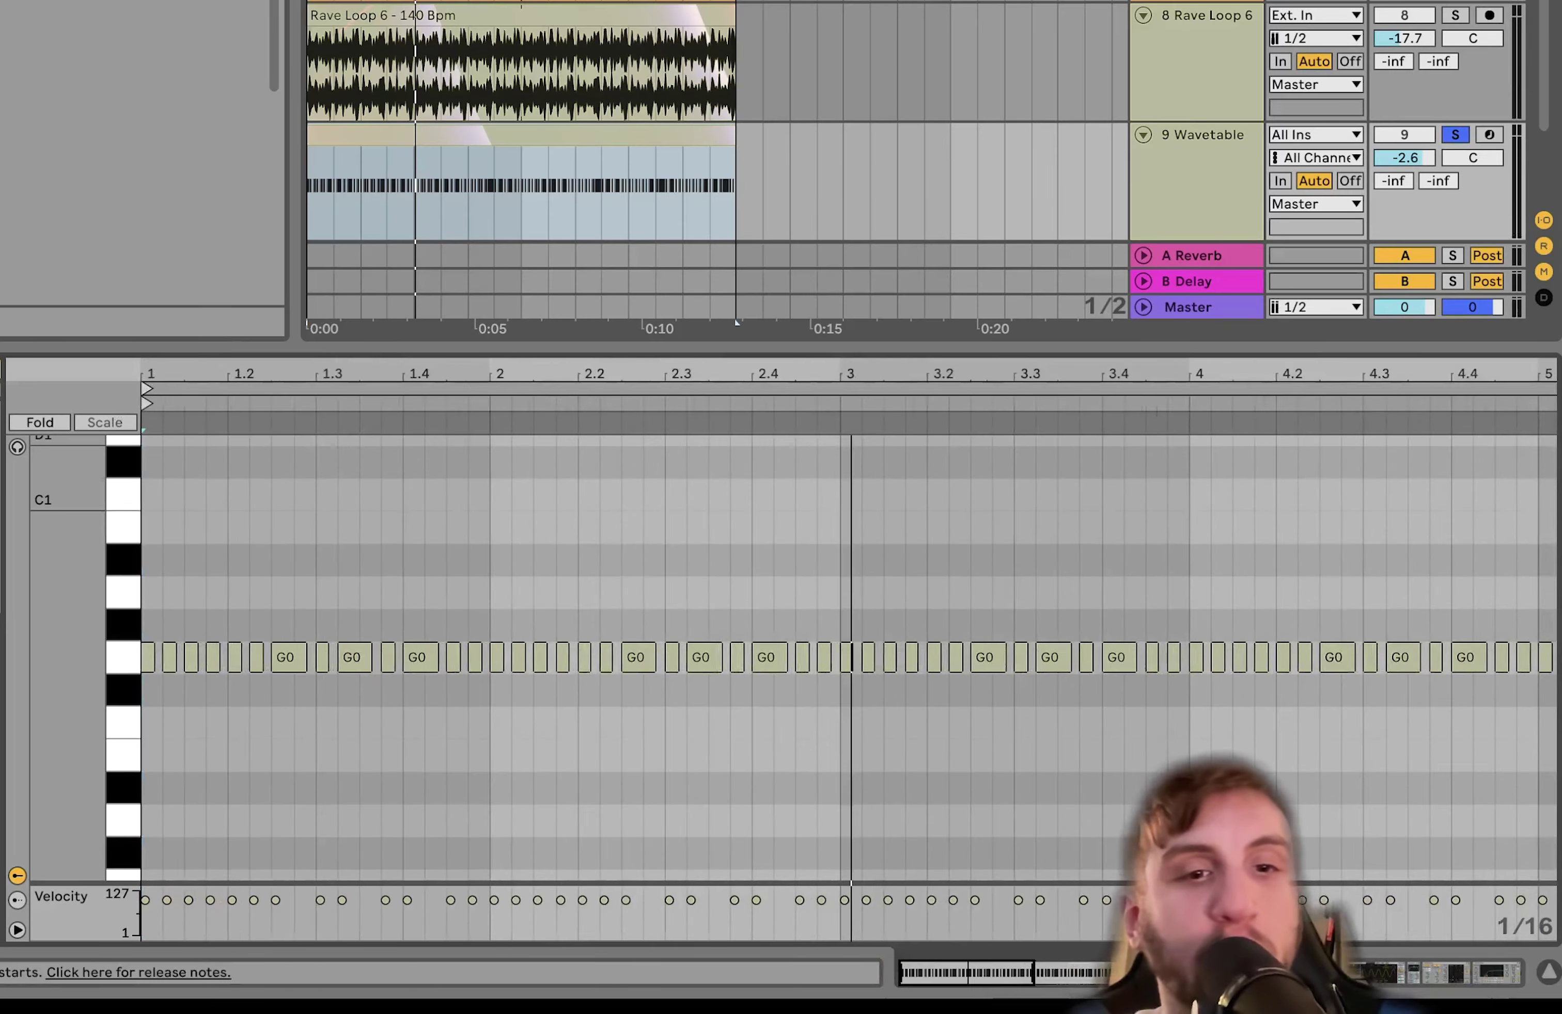
pyautogui.scroll(3, 850, 658)
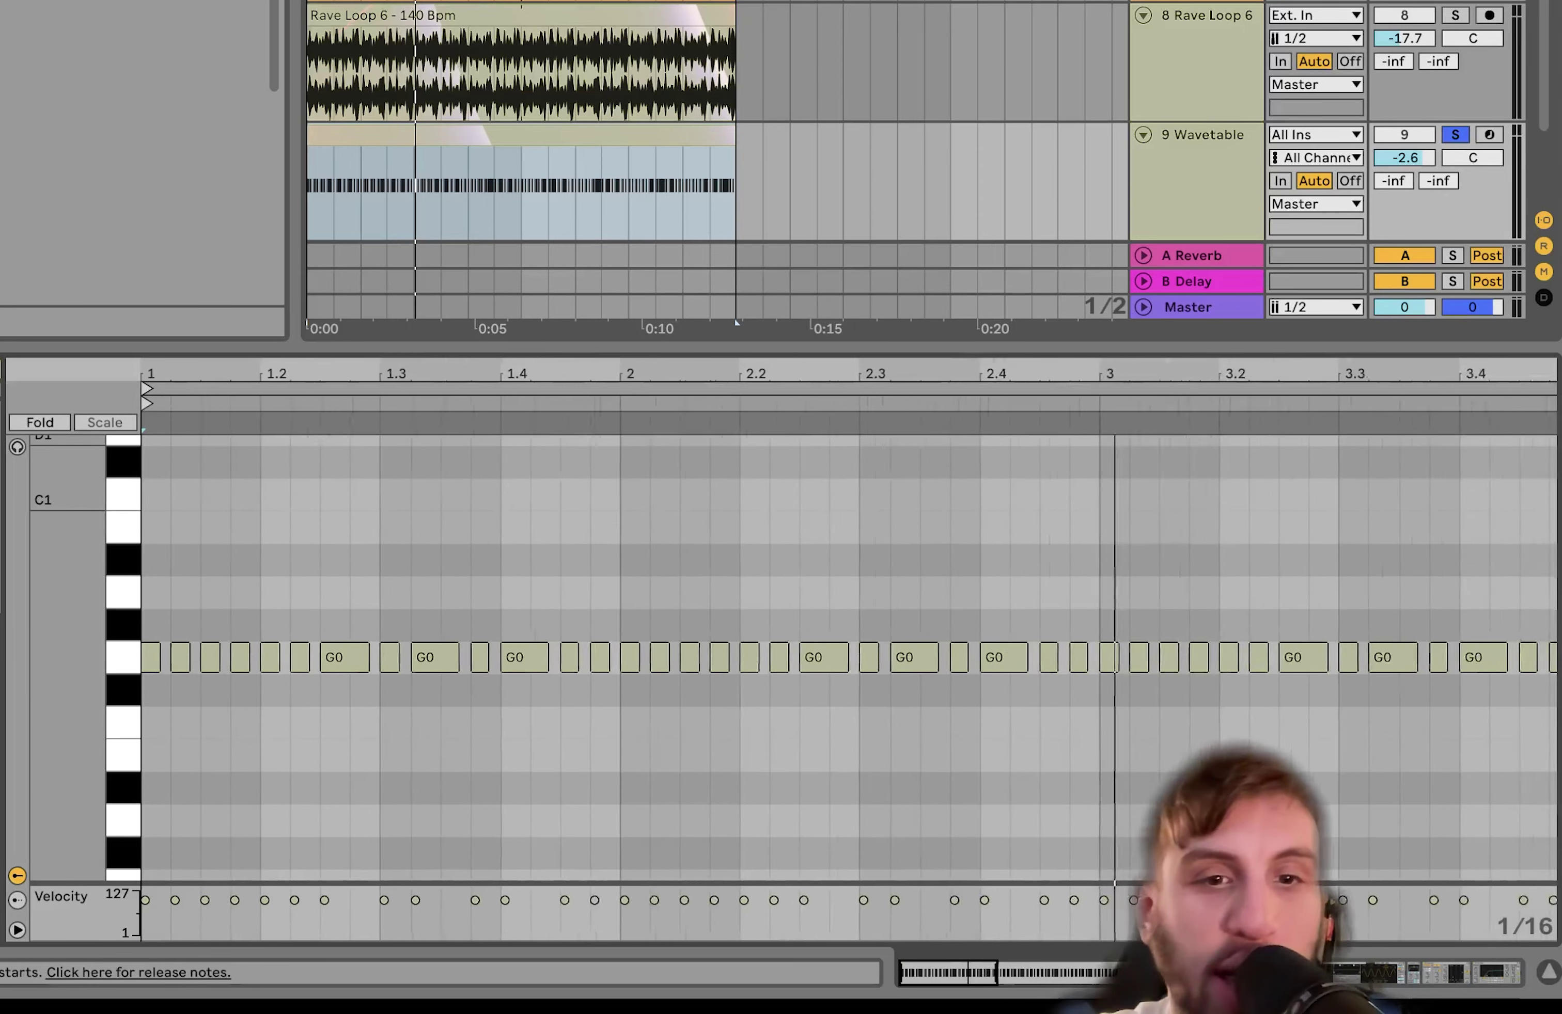
pyautogui.scroll(-2, 167, 383)
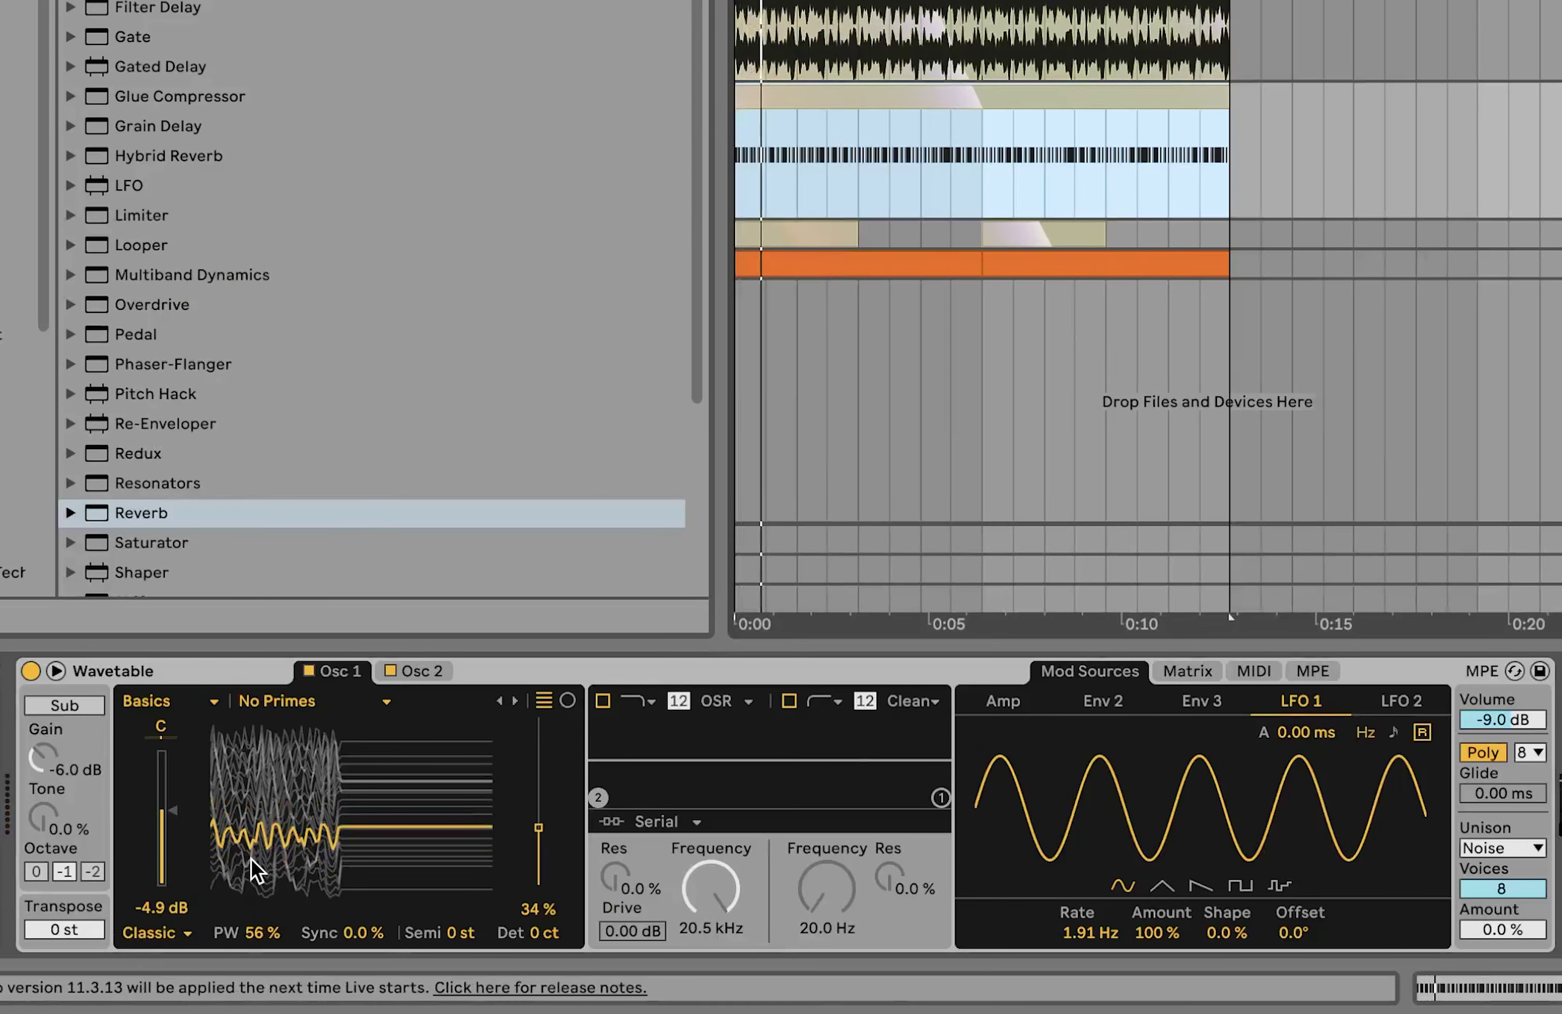
# Step: Compare oscillators 1 and 2 of the 9 Wavetable track's synth and check its modulation matrix
pyautogui.click(436, 678)
pyautogui.click(355, 679)
pyautogui.click(428, 679)
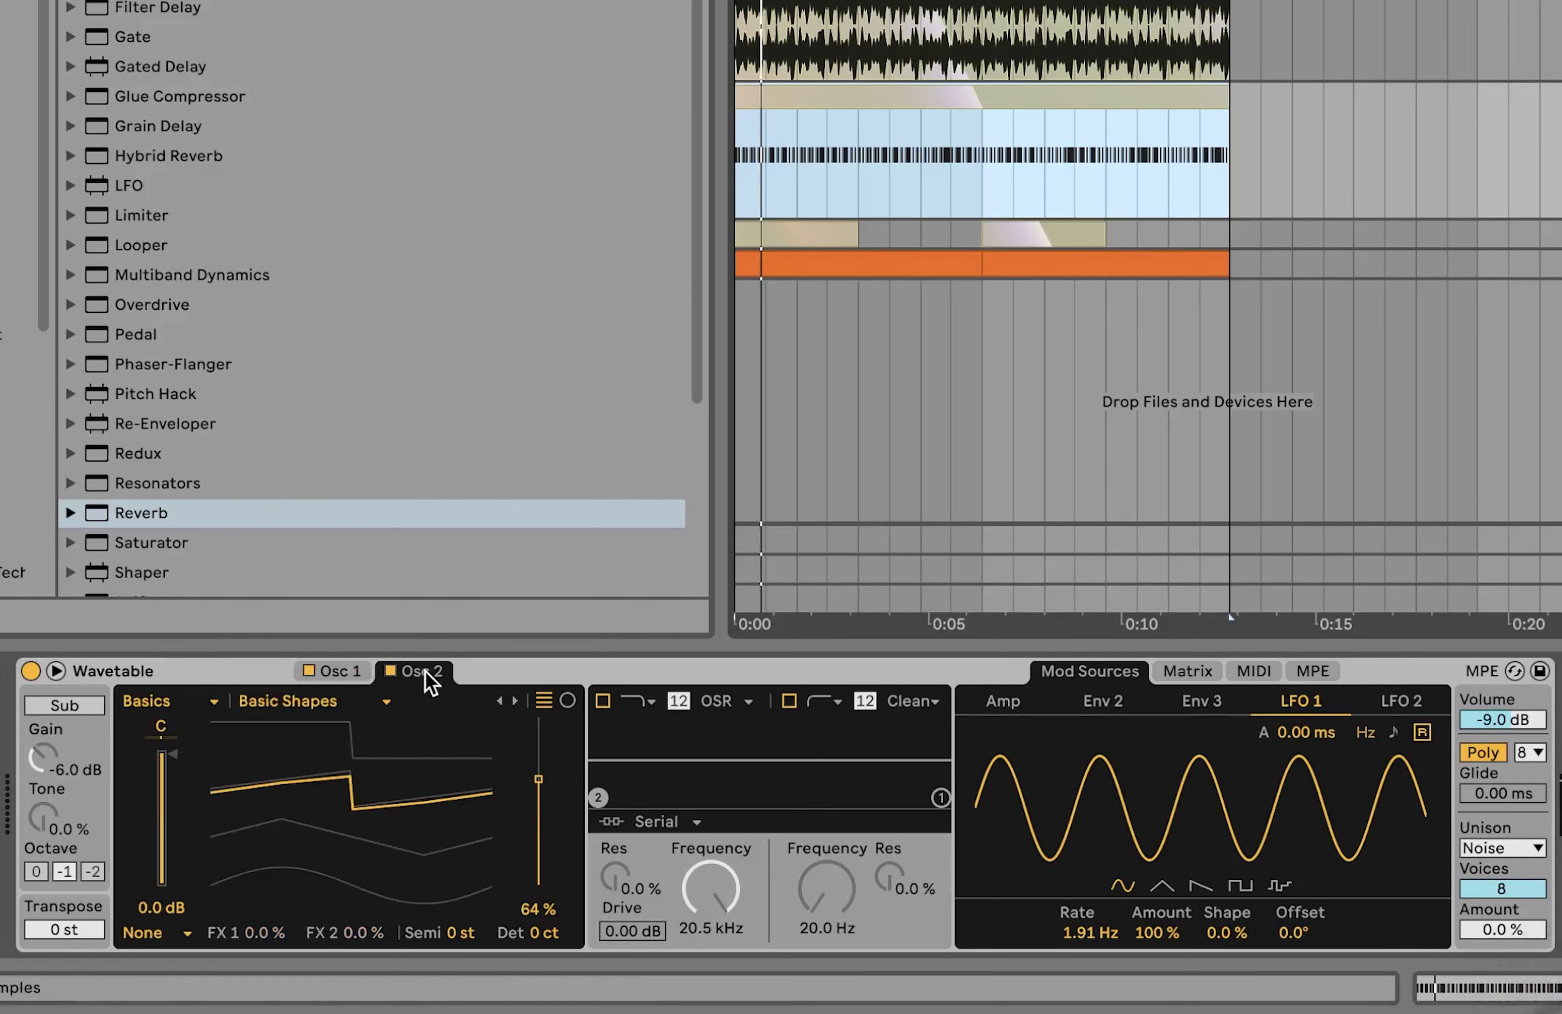
pyautogui.click(339, 672)
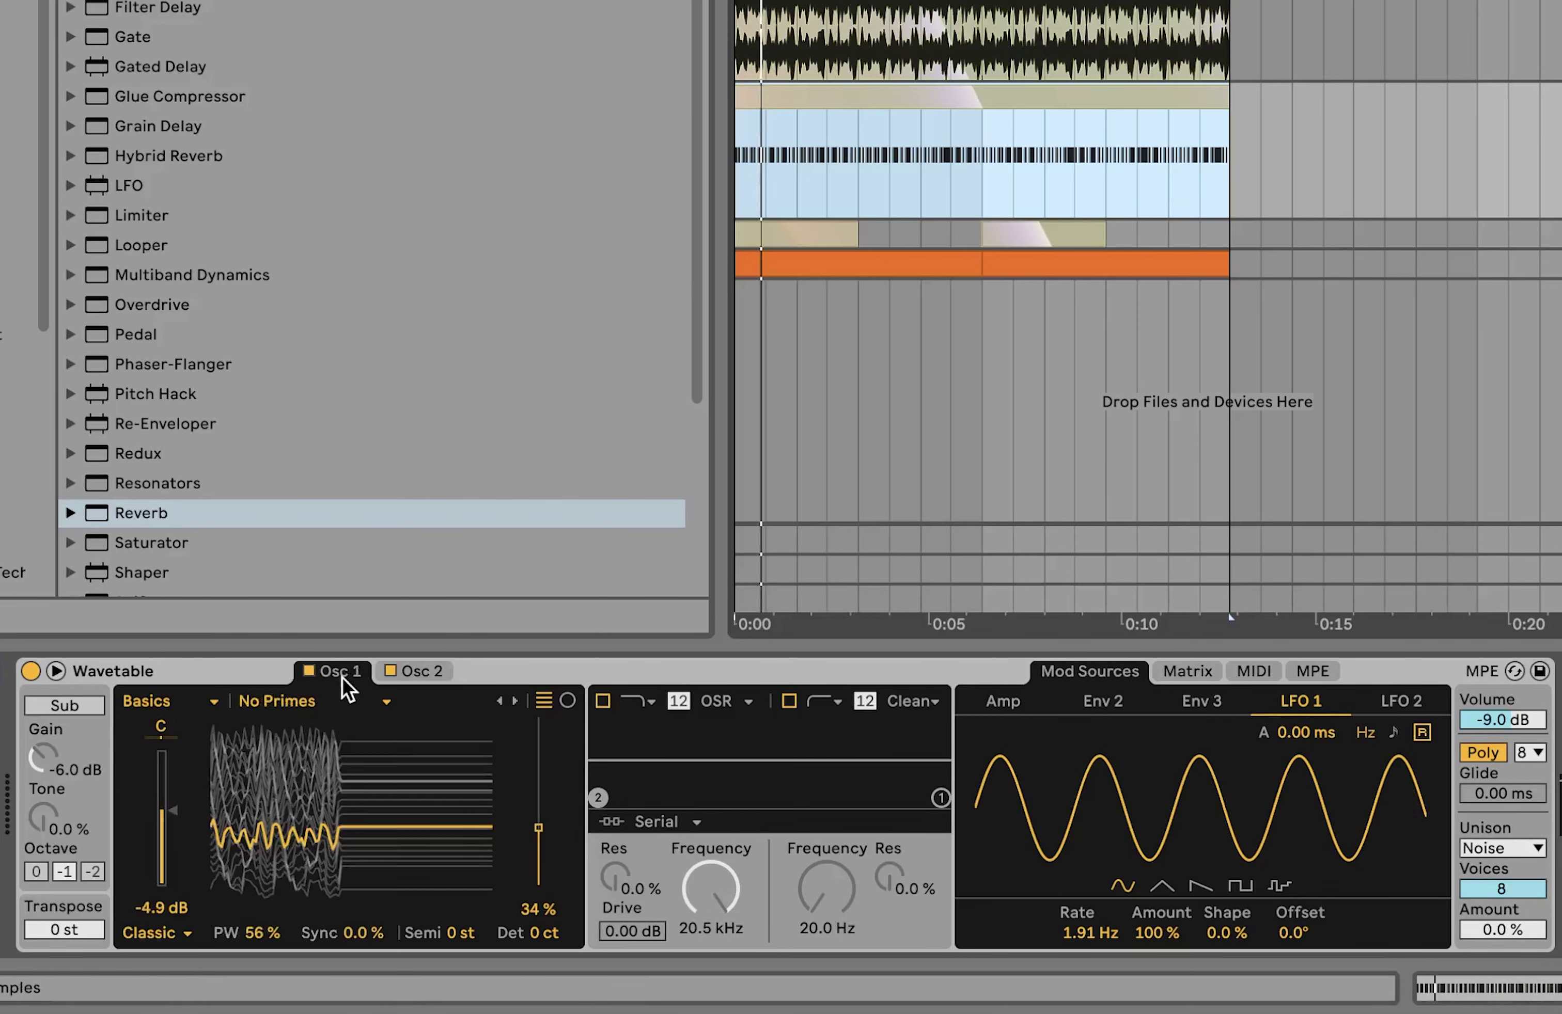
pyautogui.click(1188, 672)
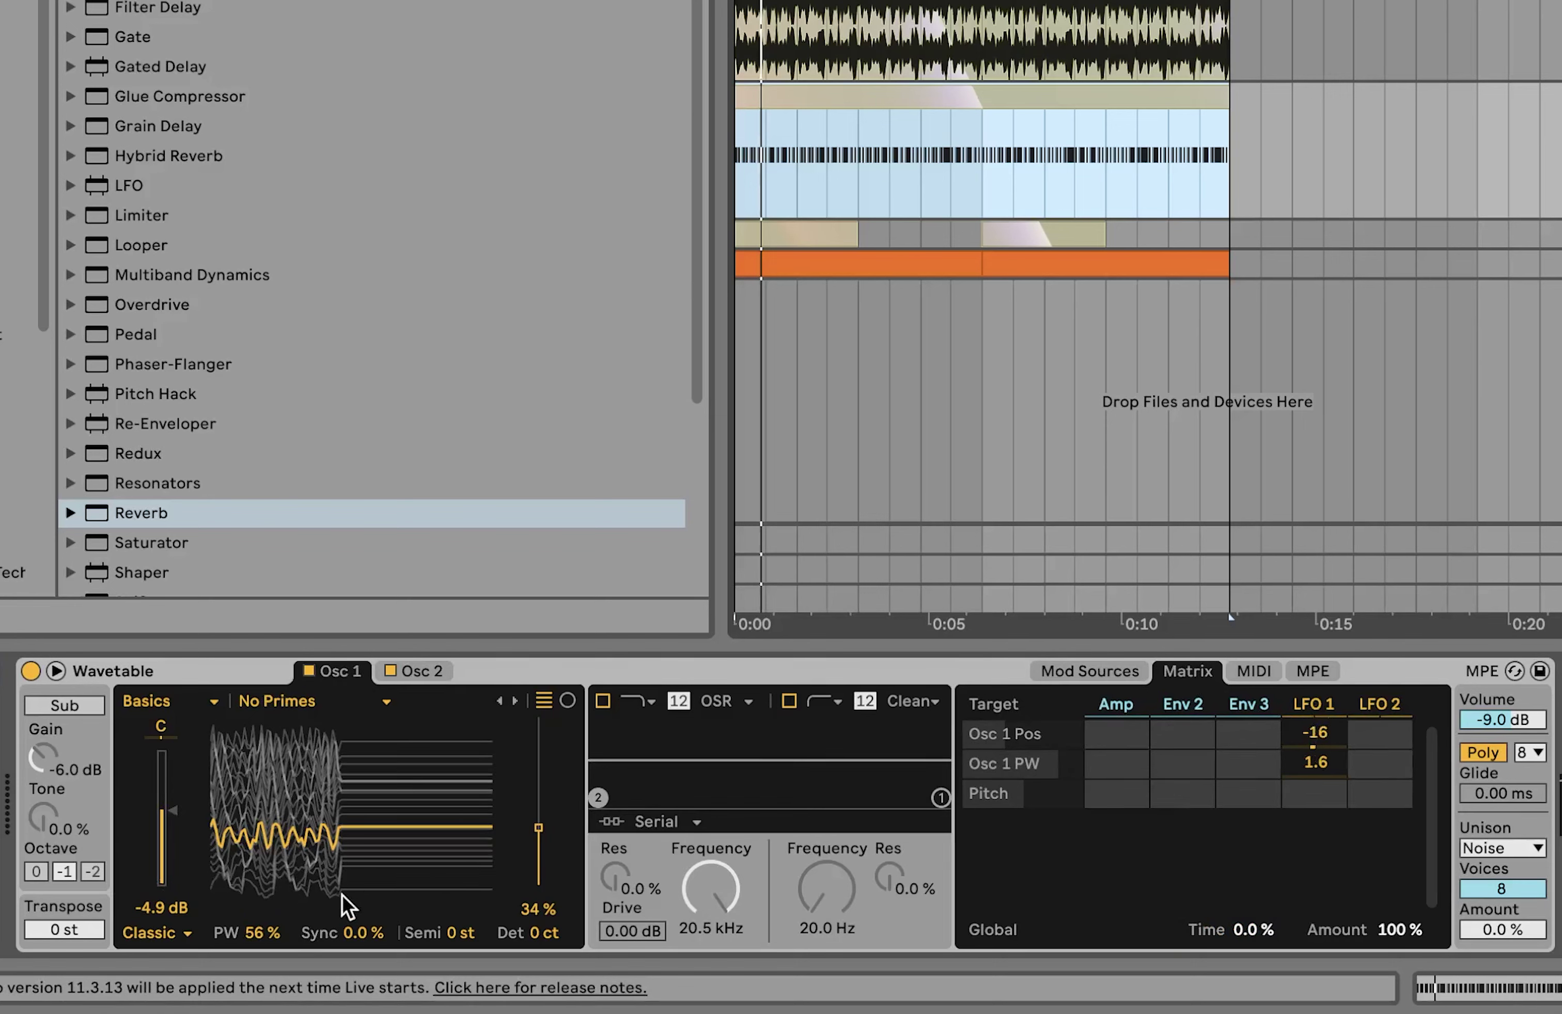
# Step: Check the 9 Wavetable track's LFO 1 settings and MIDI notes, and return to its synth's unison settings
pyautogui.click(1315, 703)
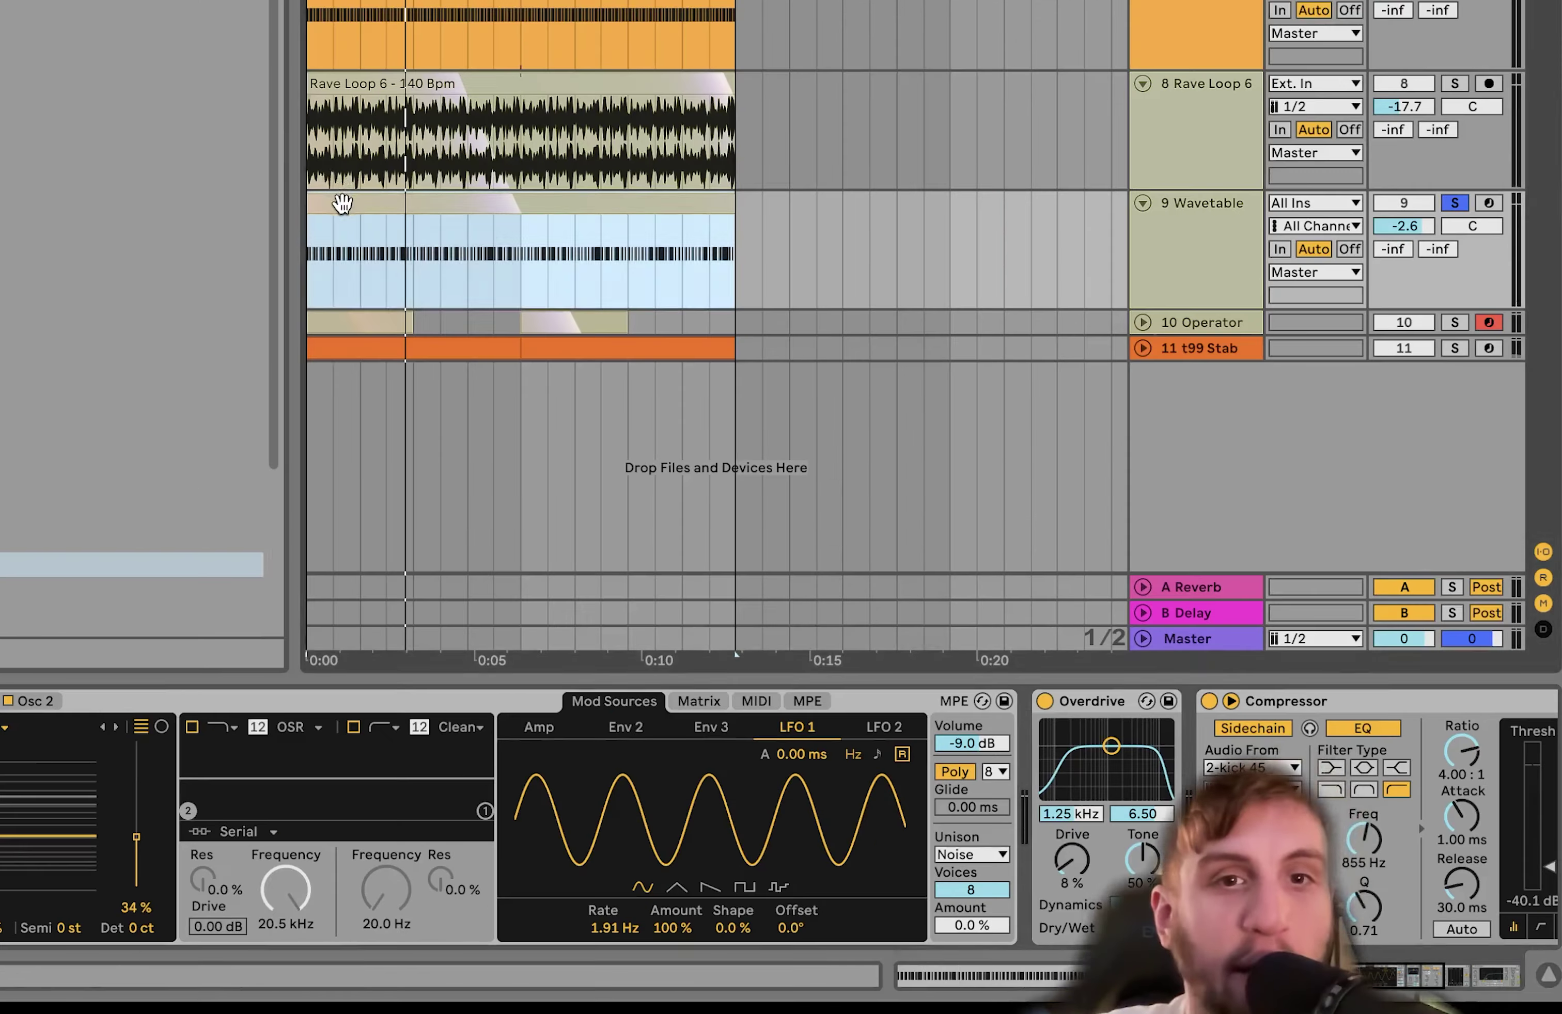
pyautogui.hotkey('shift', 'Tab')
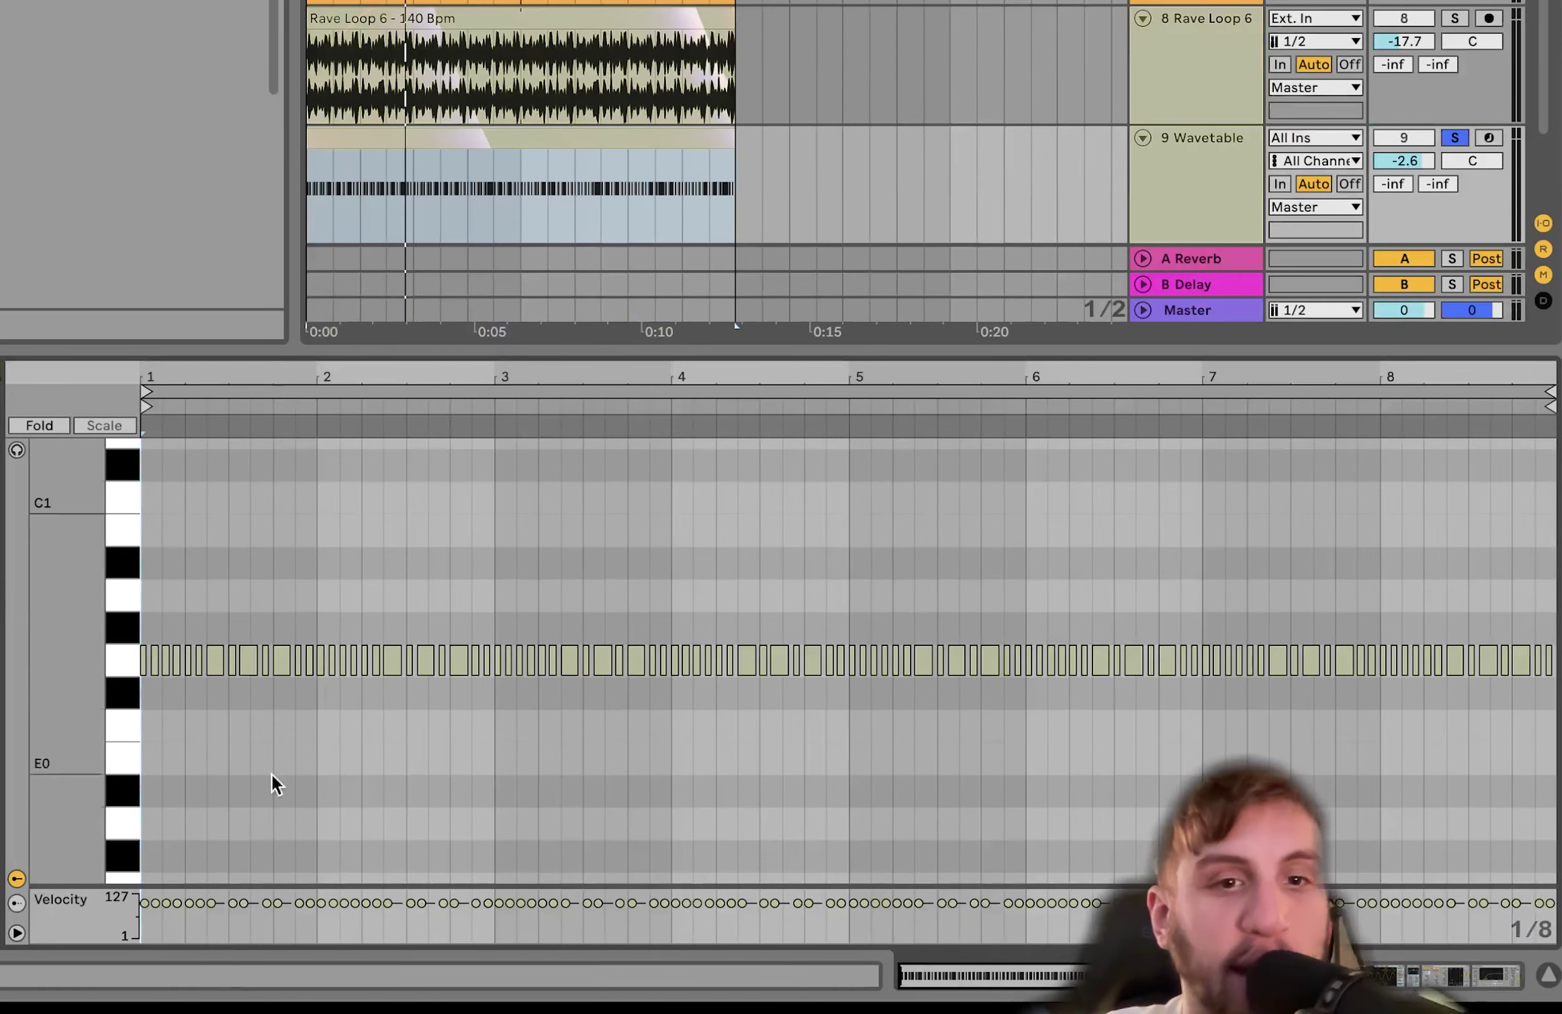
pyautogui.click(1188, 210)
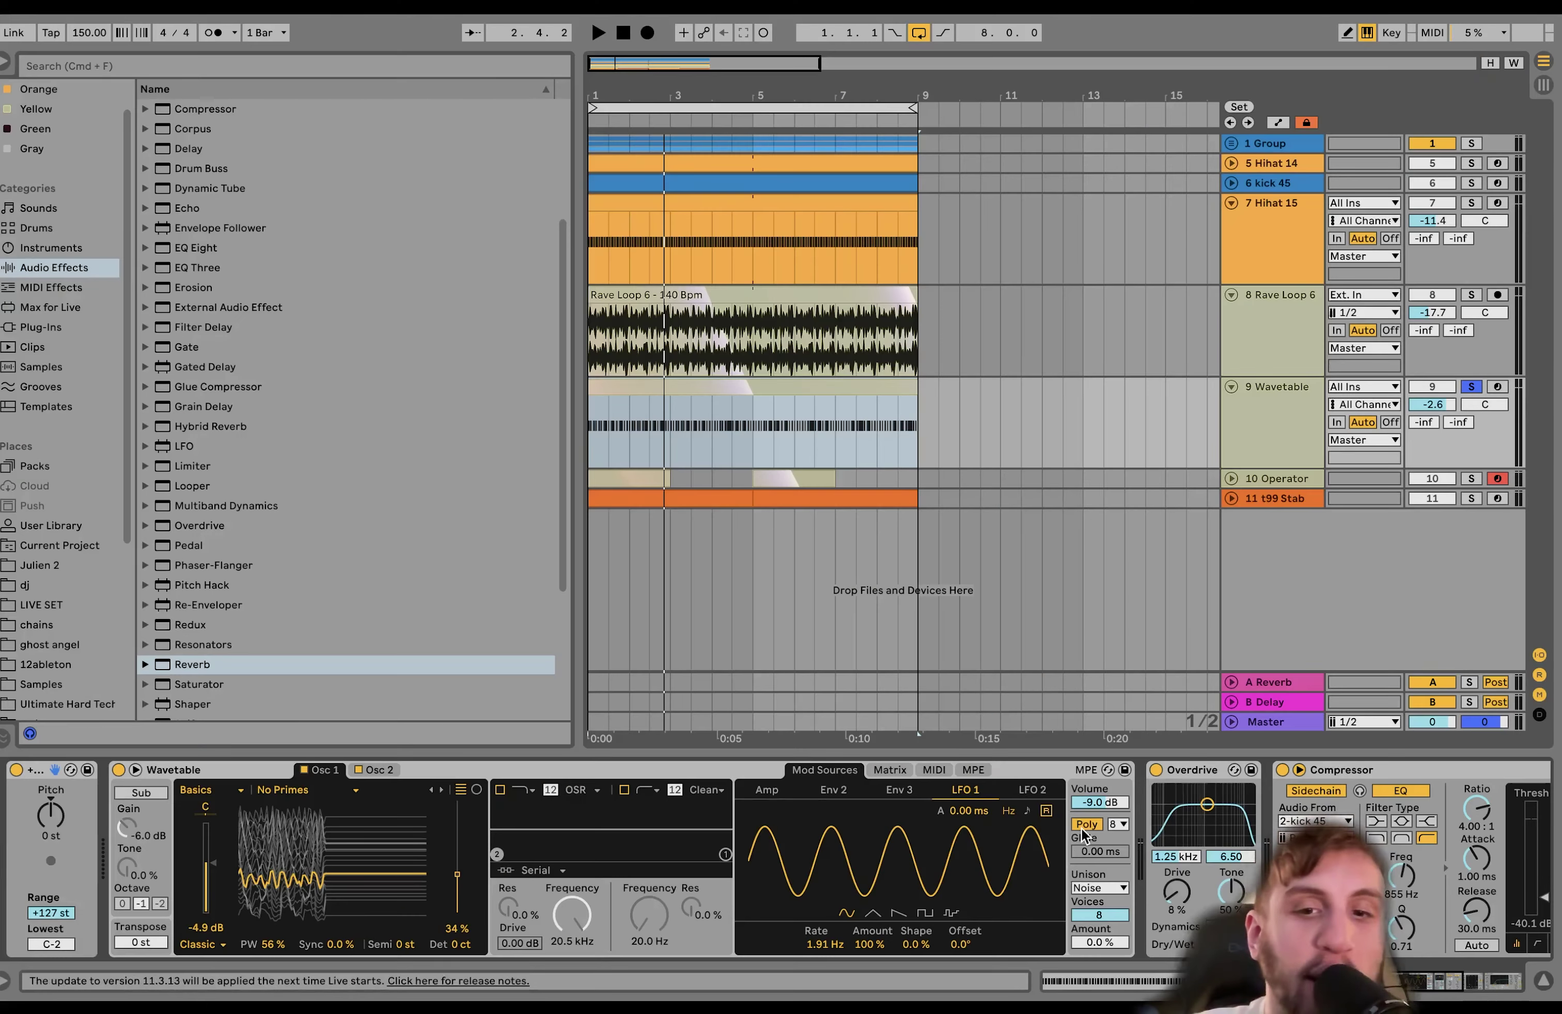
pyautogui.hscroll(5, 1083, 837)
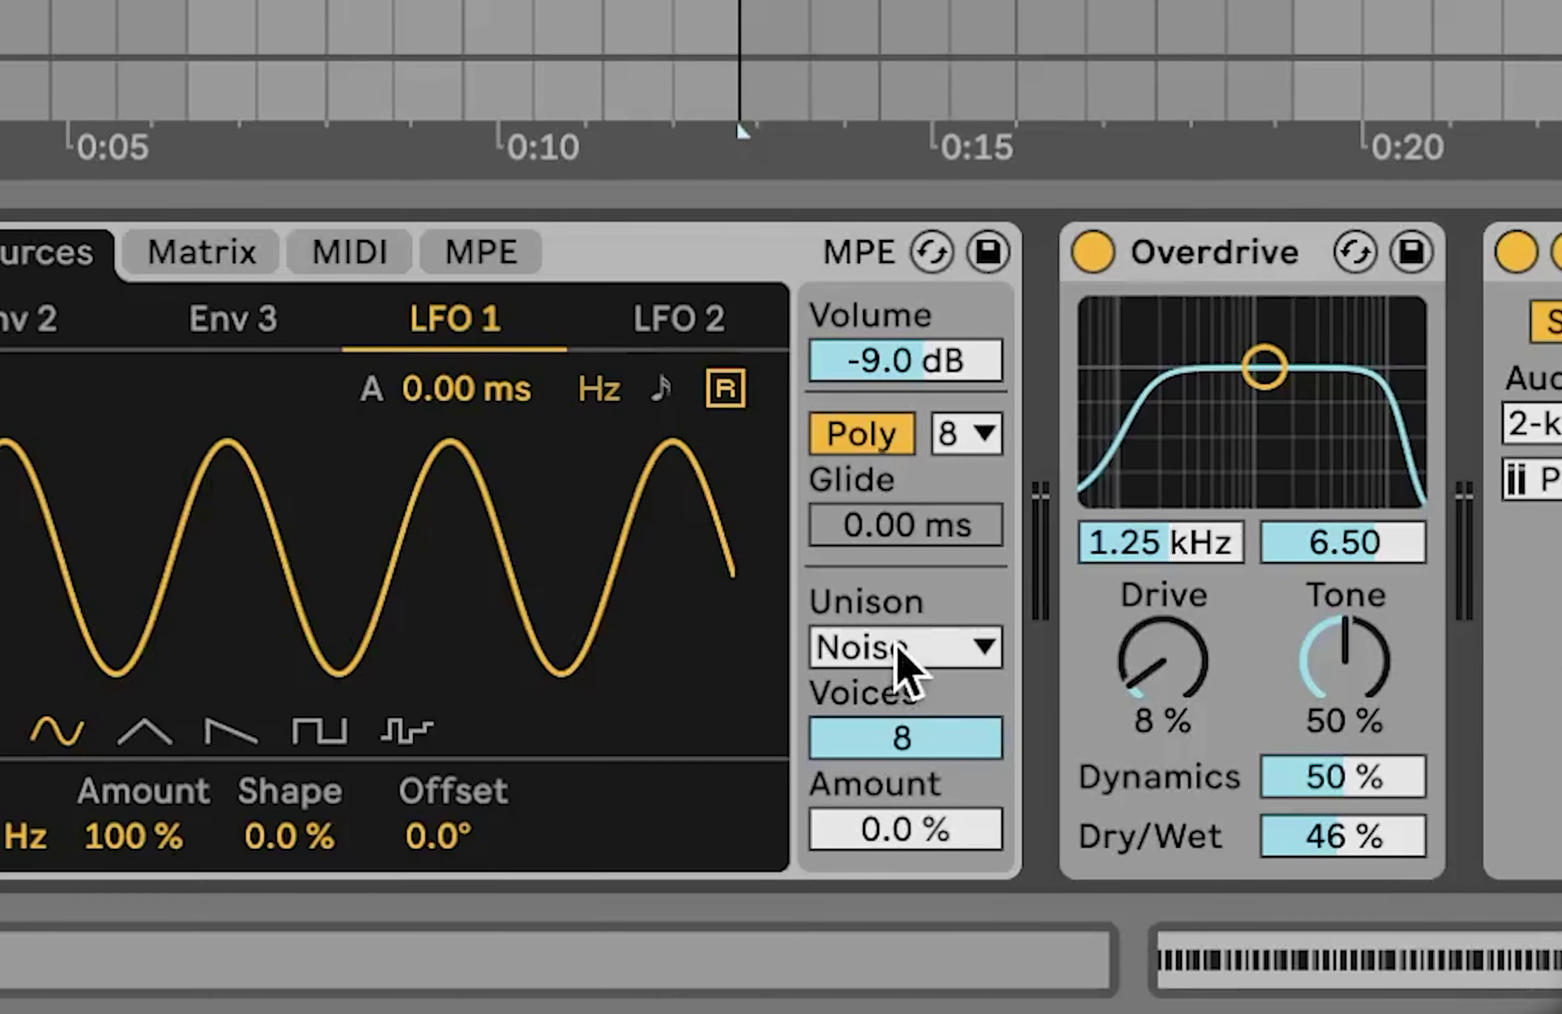
# Step: Try the Wavetable synth with its unison mode set to None, and restore Noise
pyautogui.click(931, 640)
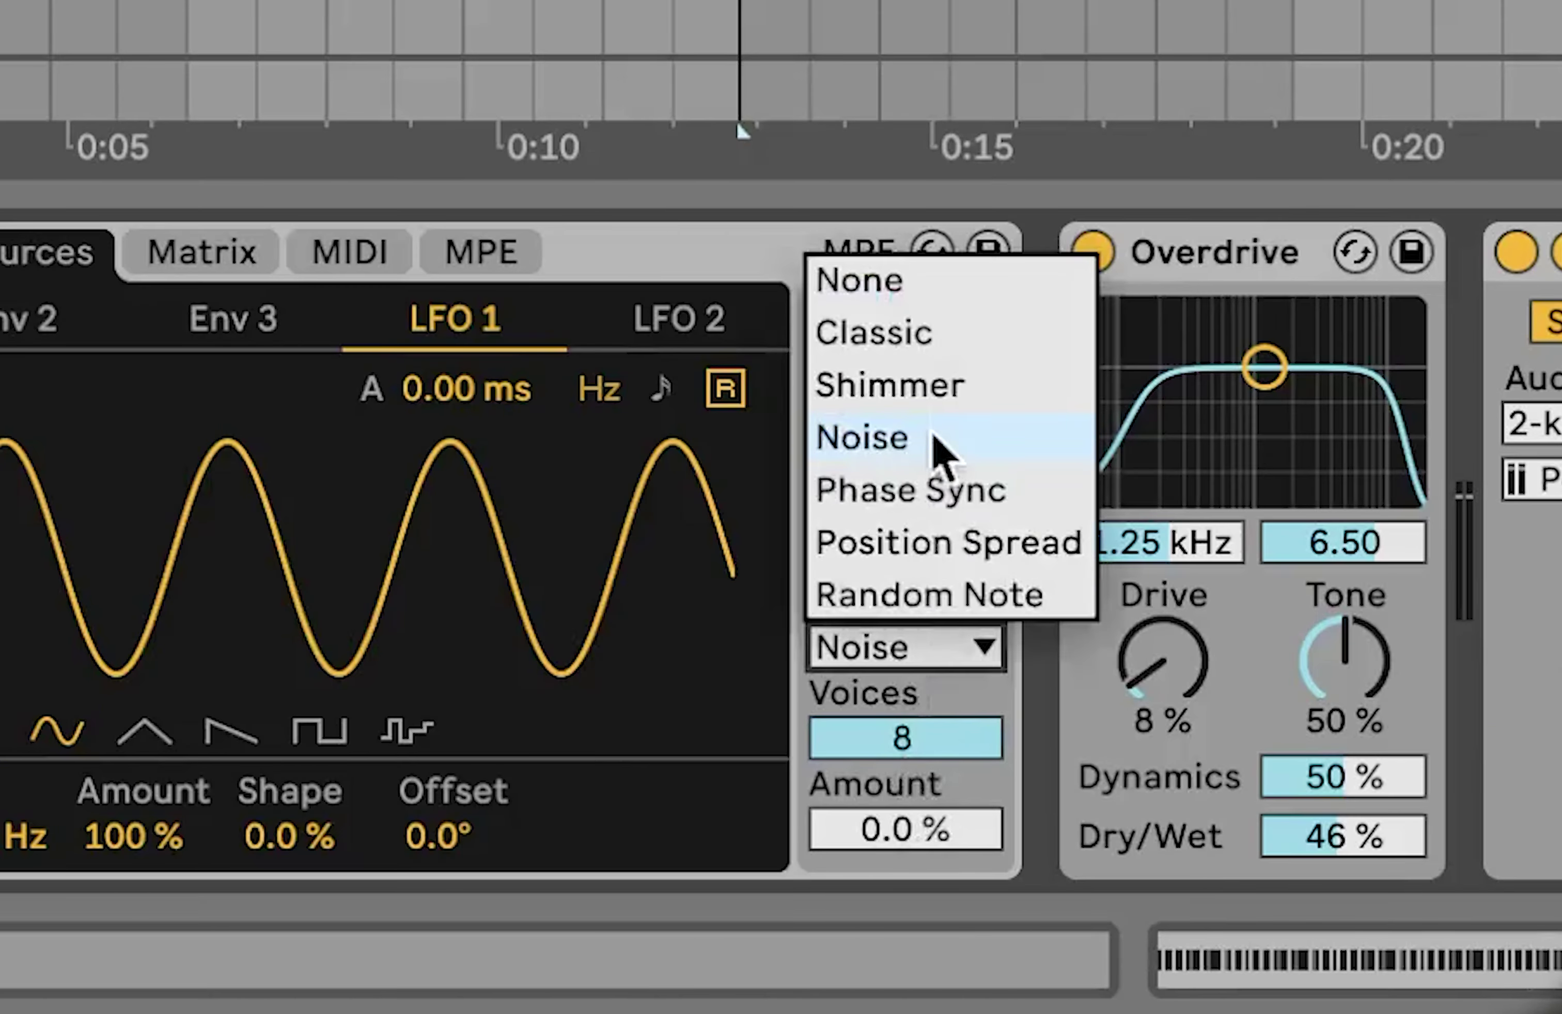
pyautogui.click(908, 289)
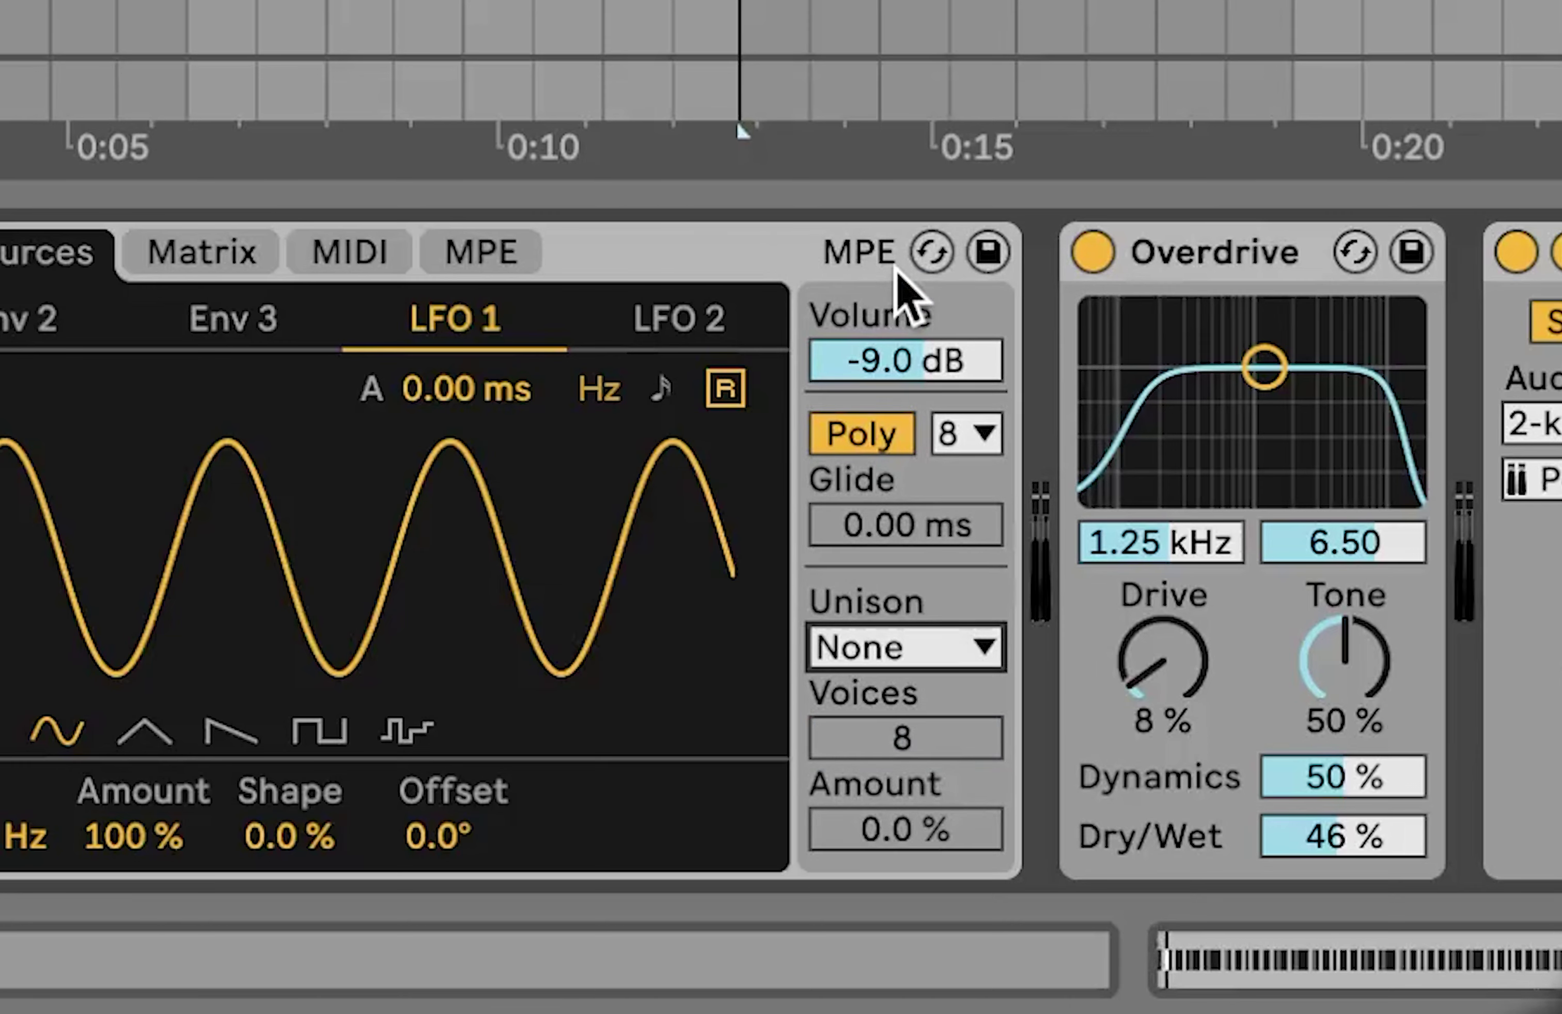
pyautogui.press('Down')
pyautogui.press('Down')
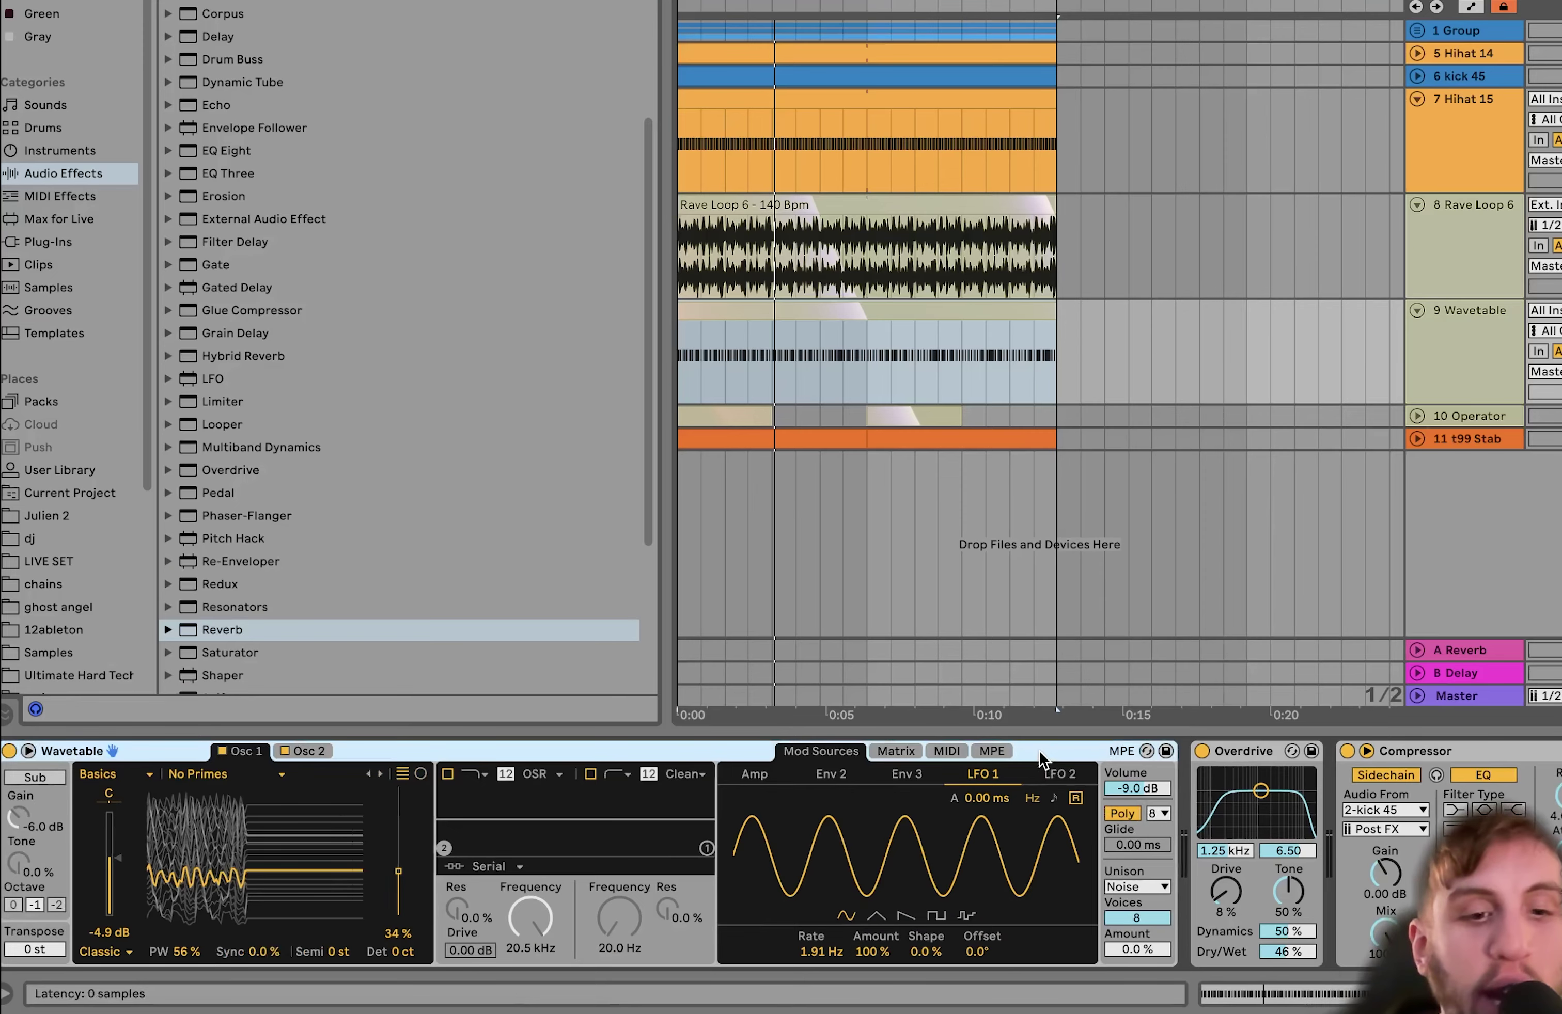
# Step: Try grouping the Wavetable synth into an Instrument Rack, showing its chain list and duplicating the Wavetable chain
pyautogui.hotkey('ctrl', 'g')
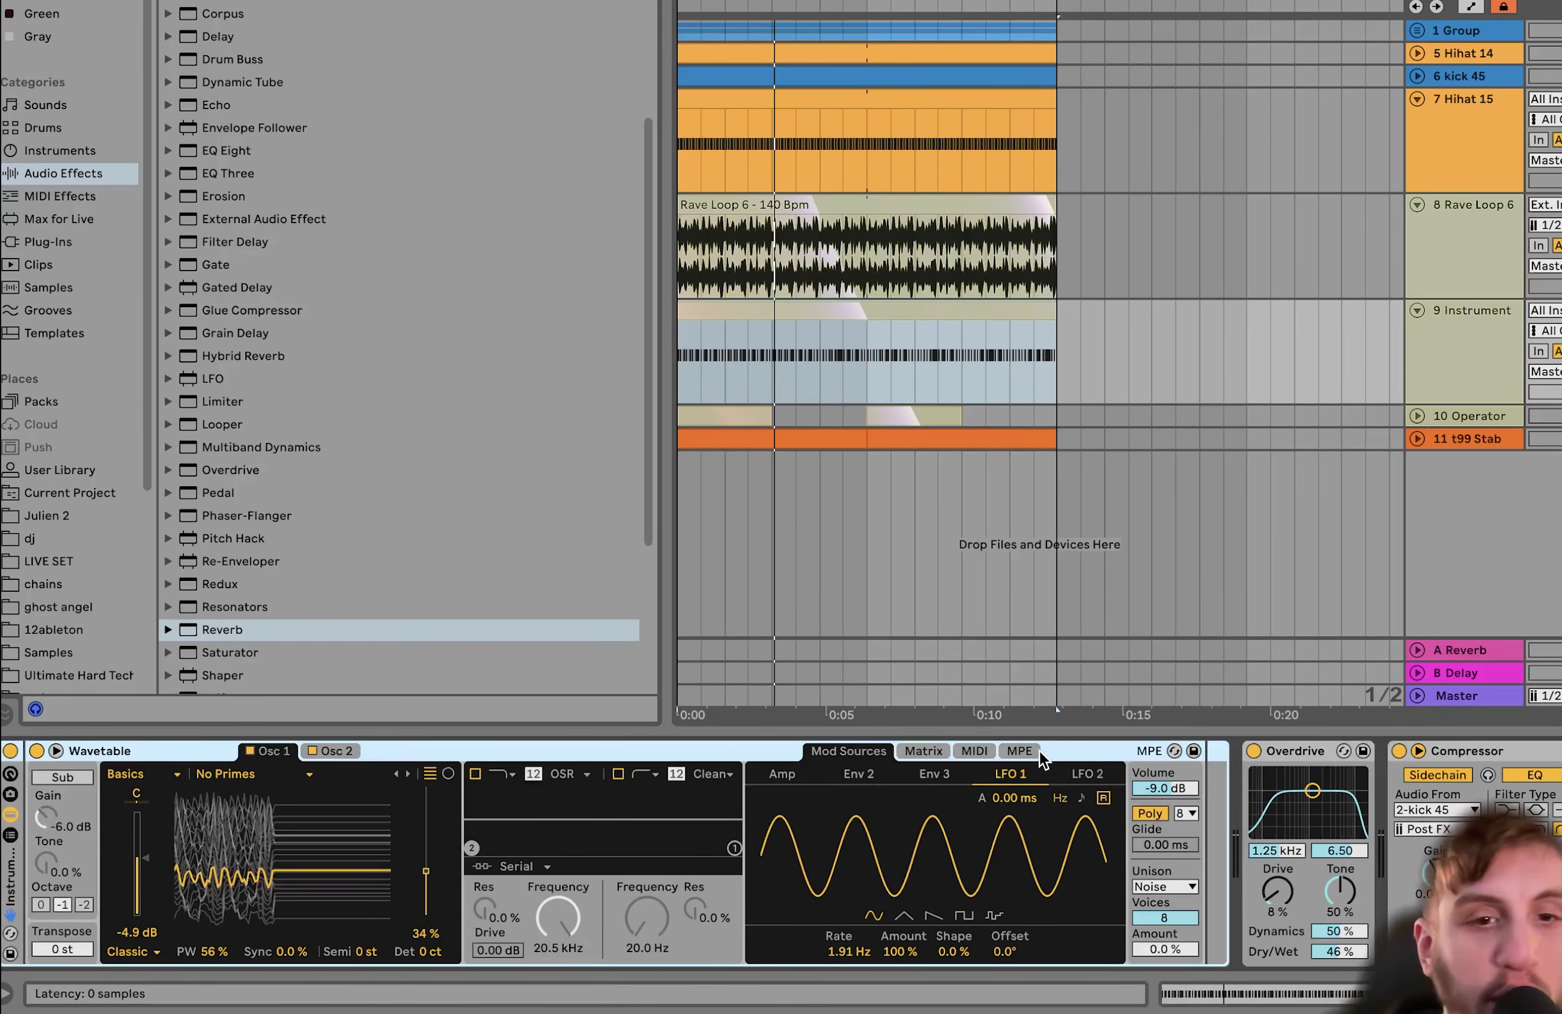
pyautogui.click(9, 835)
pyautogui.click(91, 817)
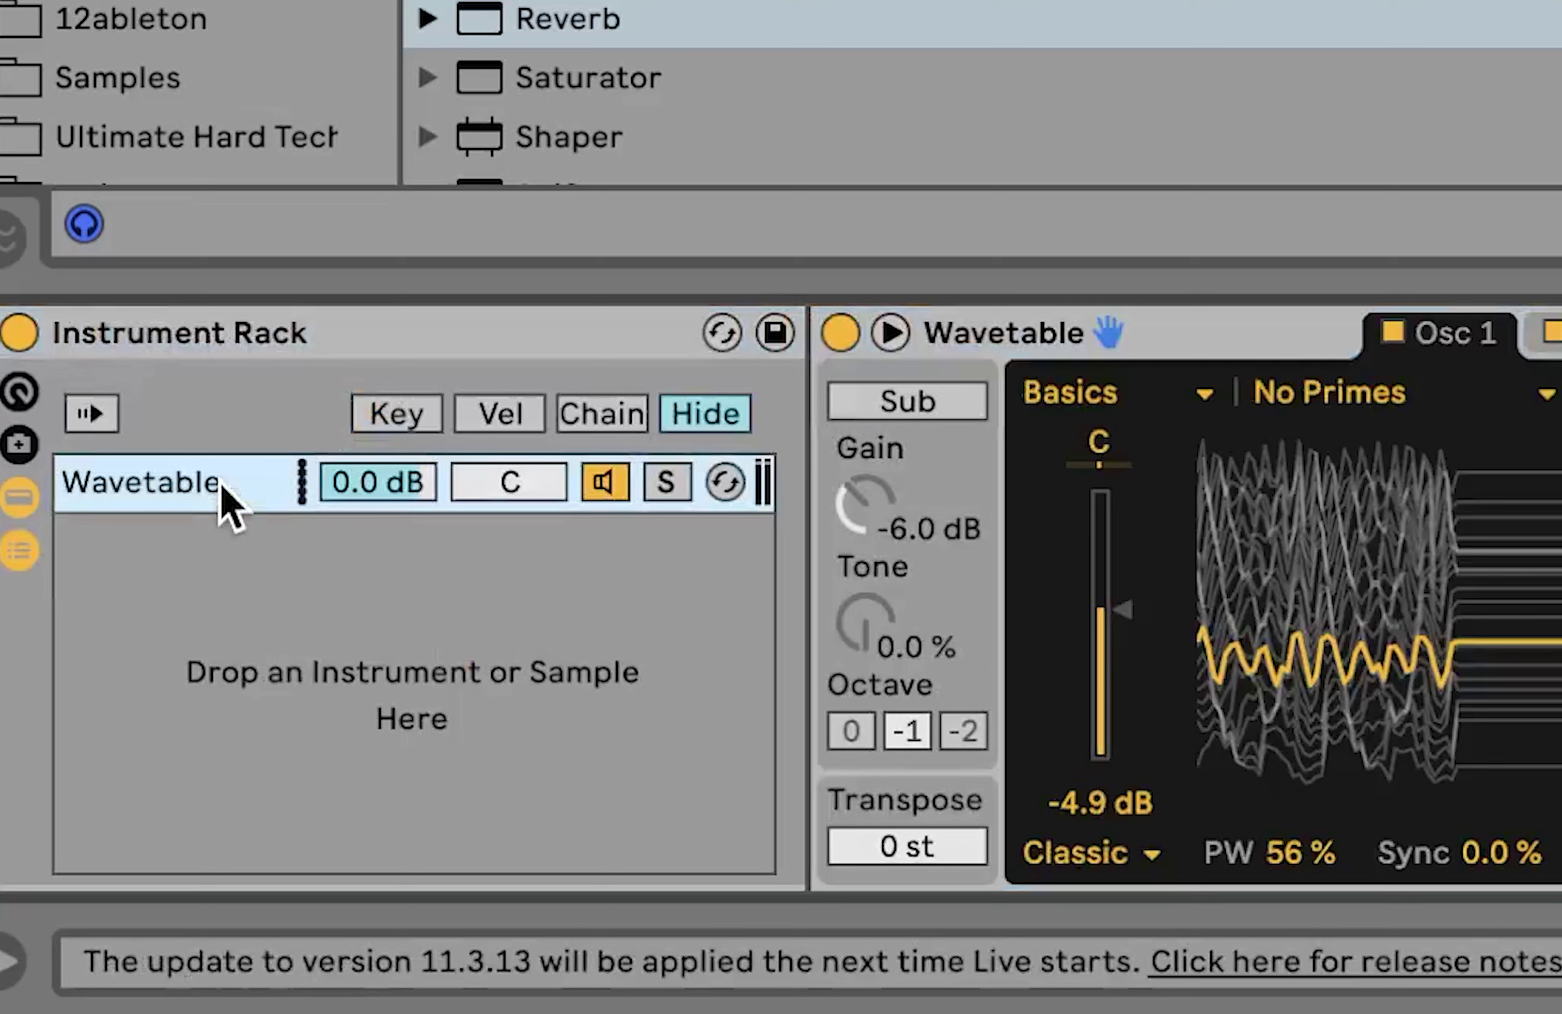
pyautogui.hotkey('ctrl', 'd')
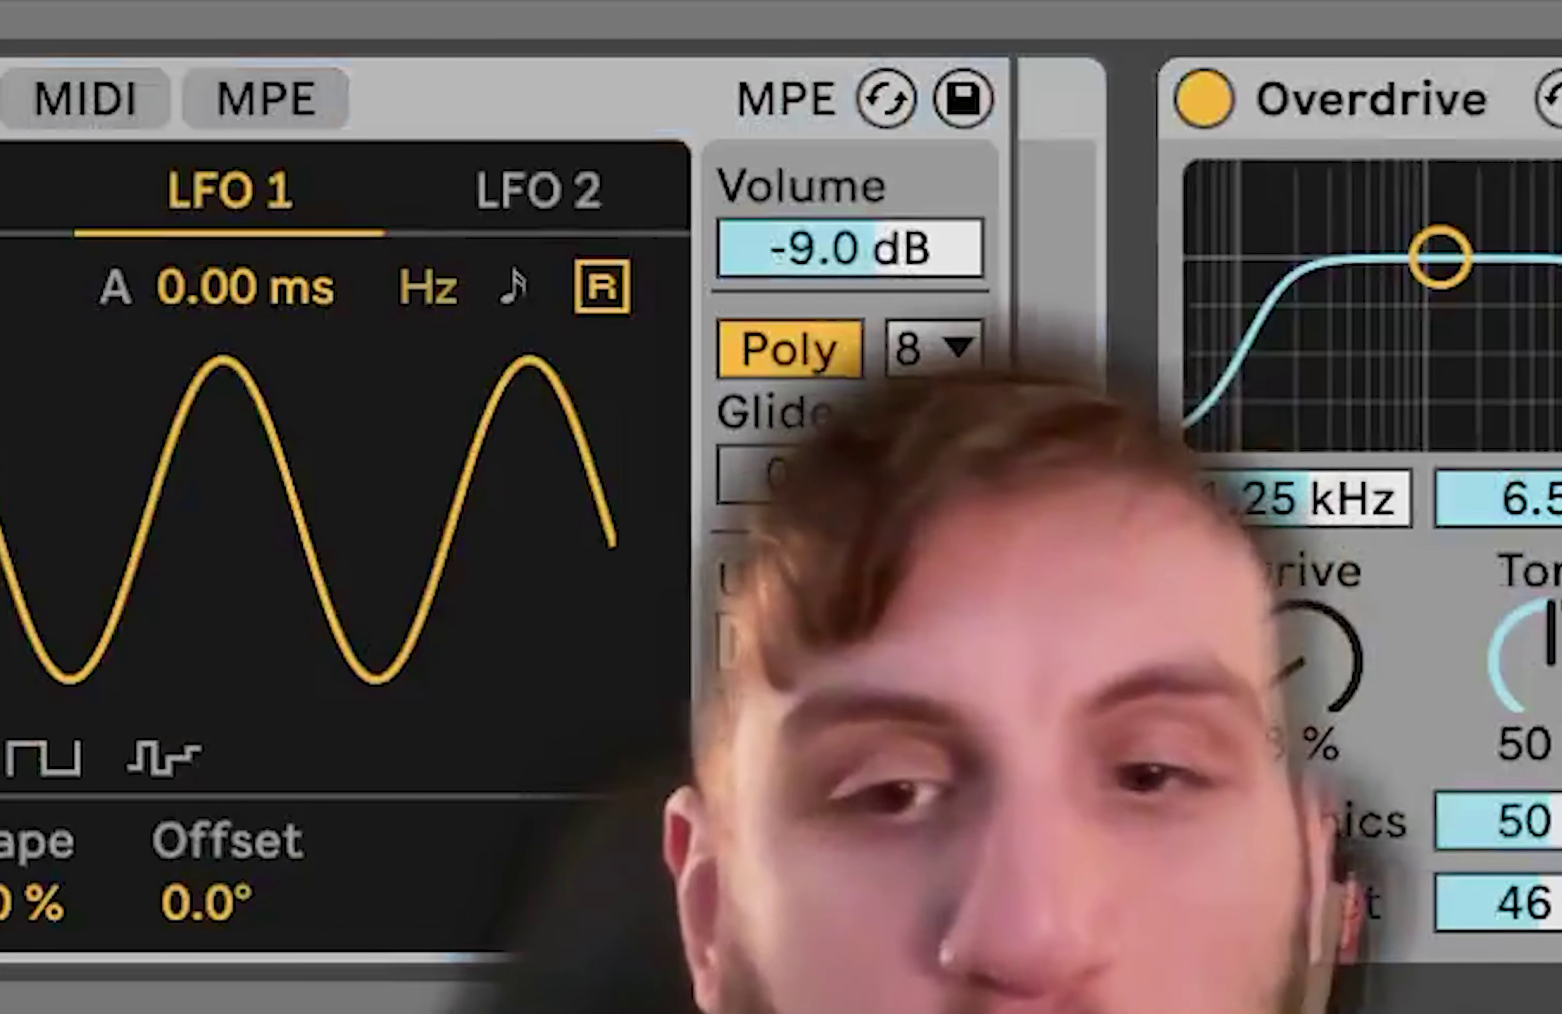
pyautogui.click(793, 158)
pyautogui.click(794, 161)
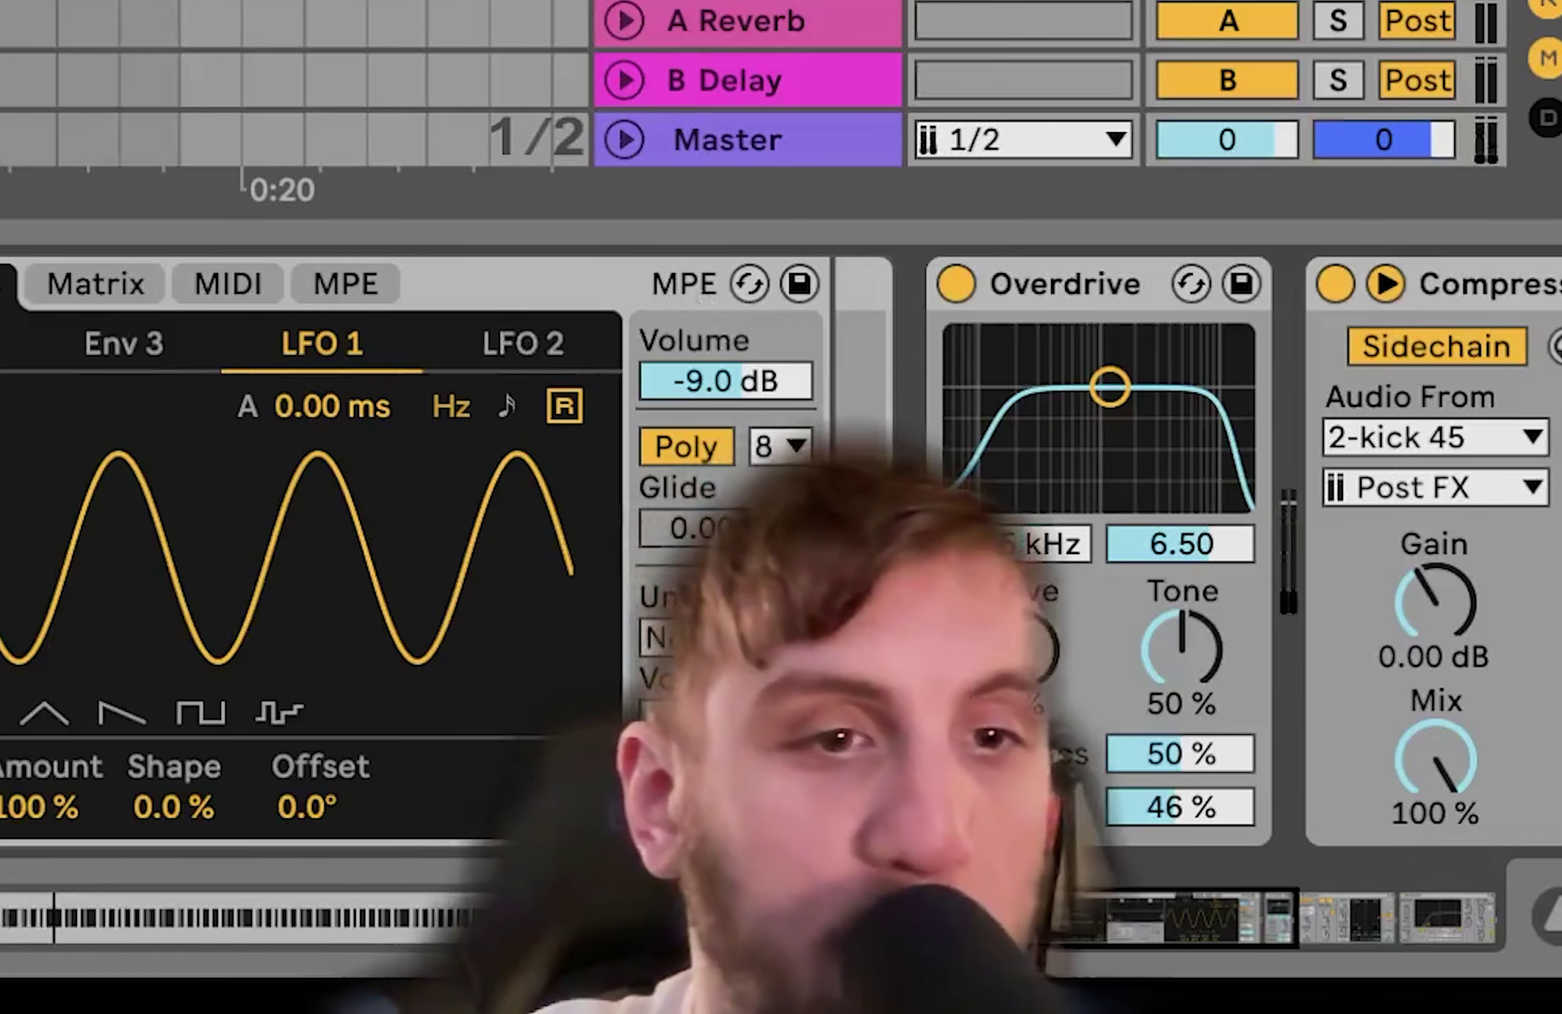
# Step: Bypass the Overdrive on the 9 Wavetable track and re-enable it to compare the sound
pyautogui.hscroll(10, 781, 553)
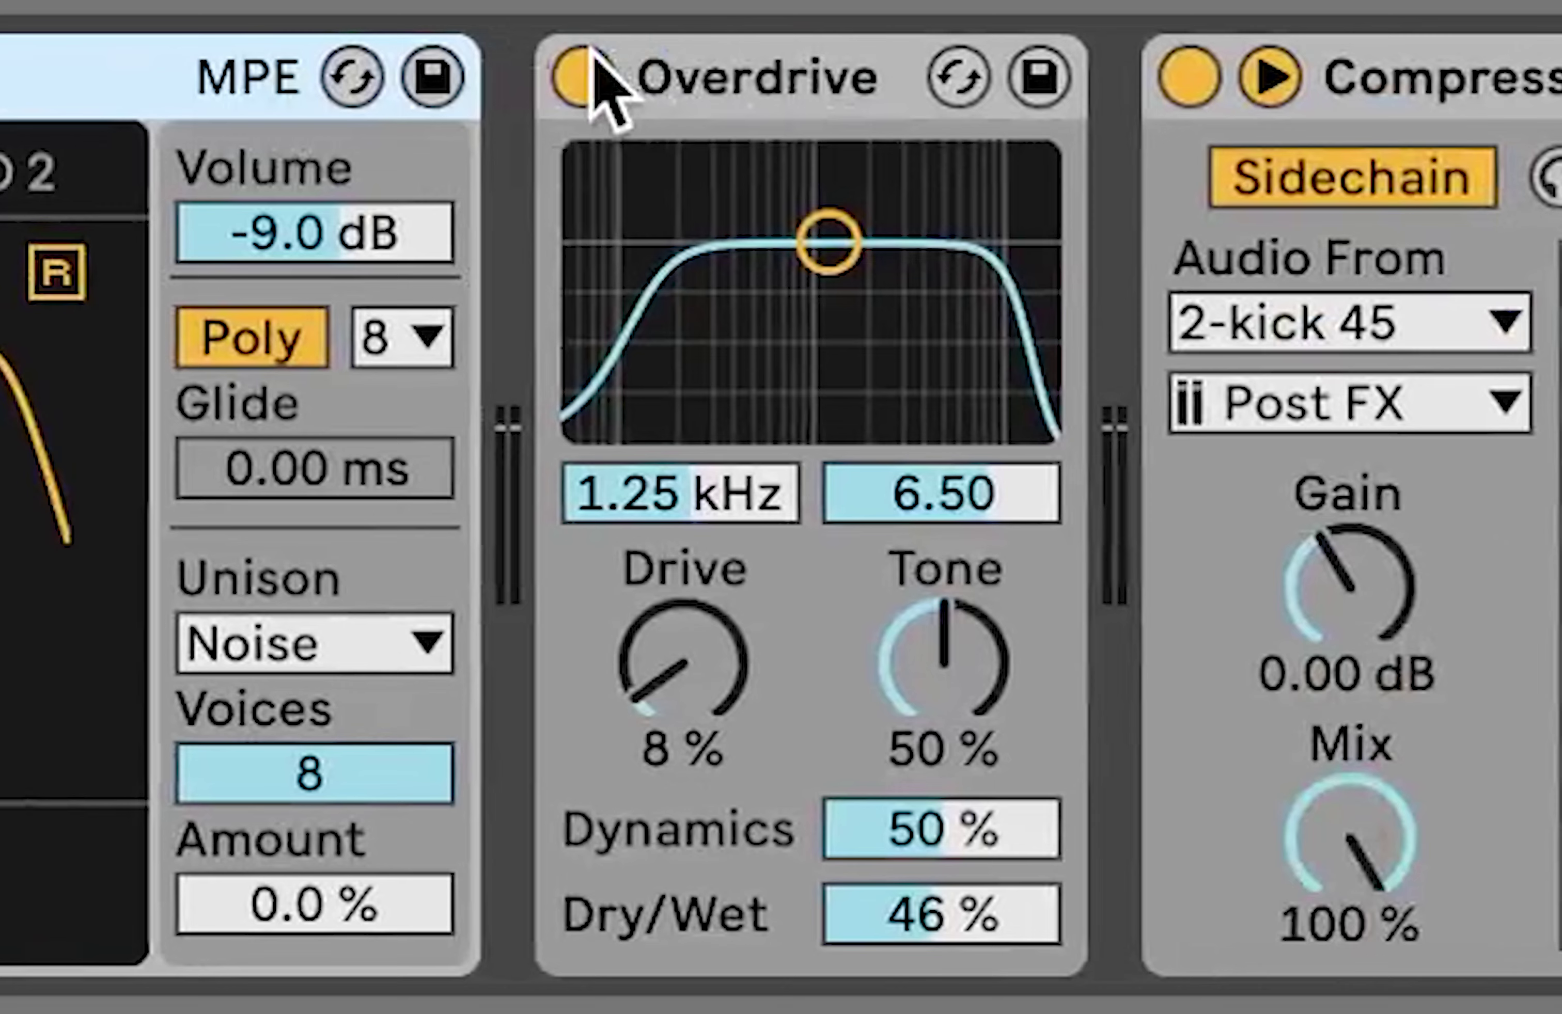
pyautogui.click(591, 51)
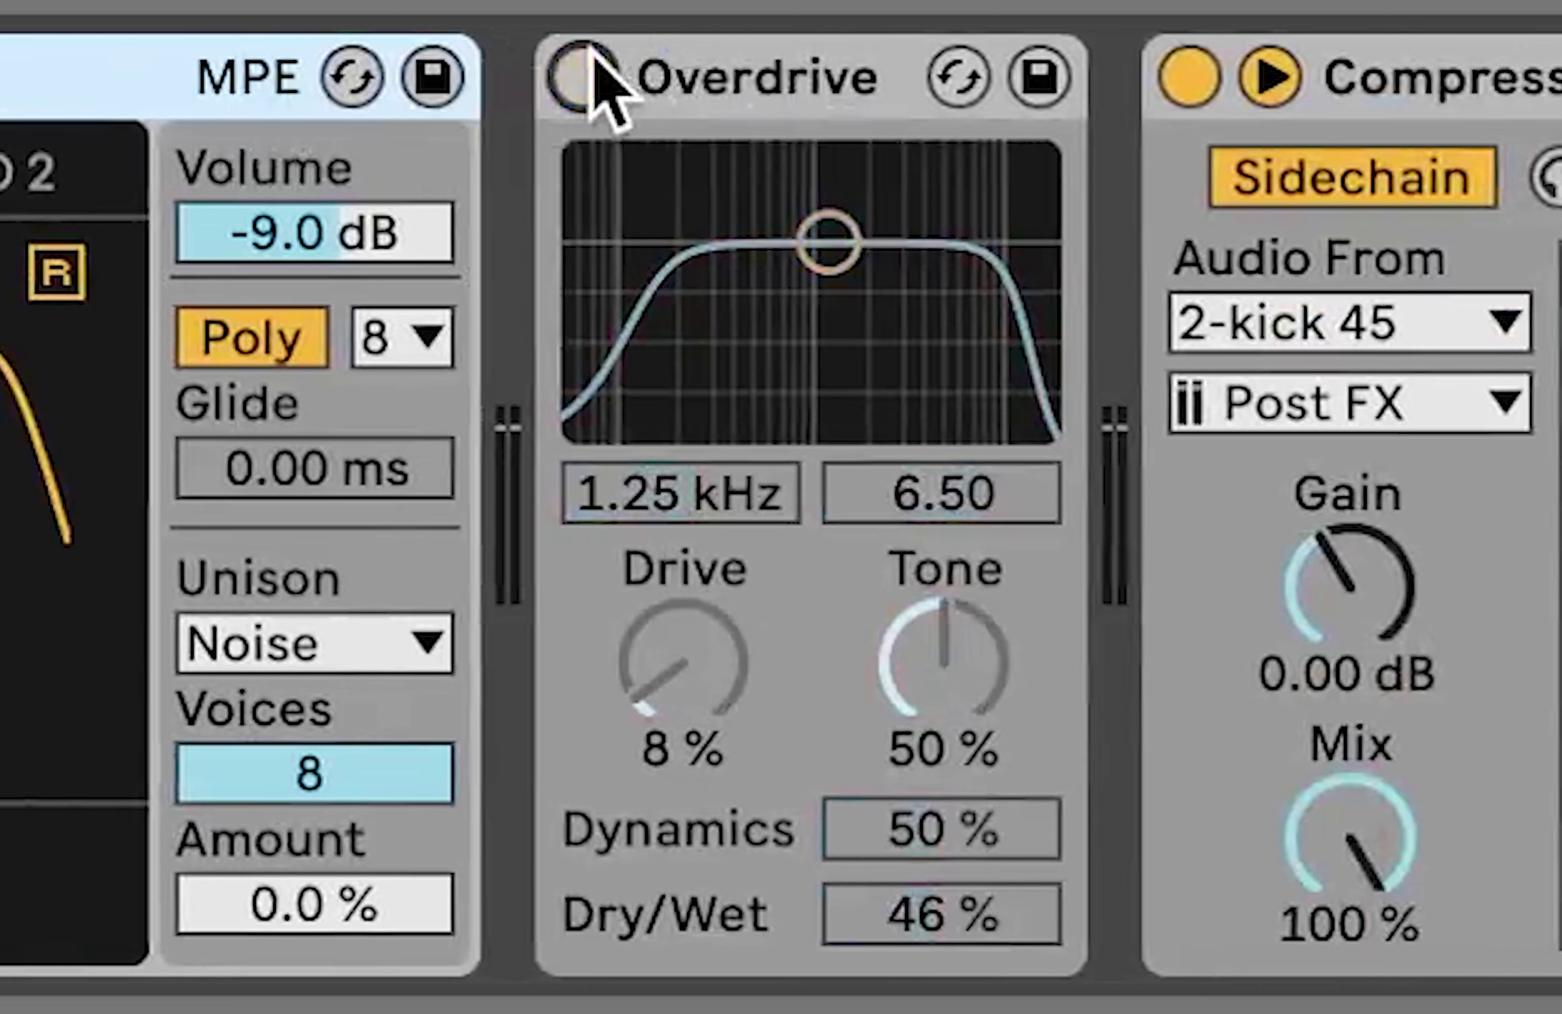
pyautogui.click(591, 51)
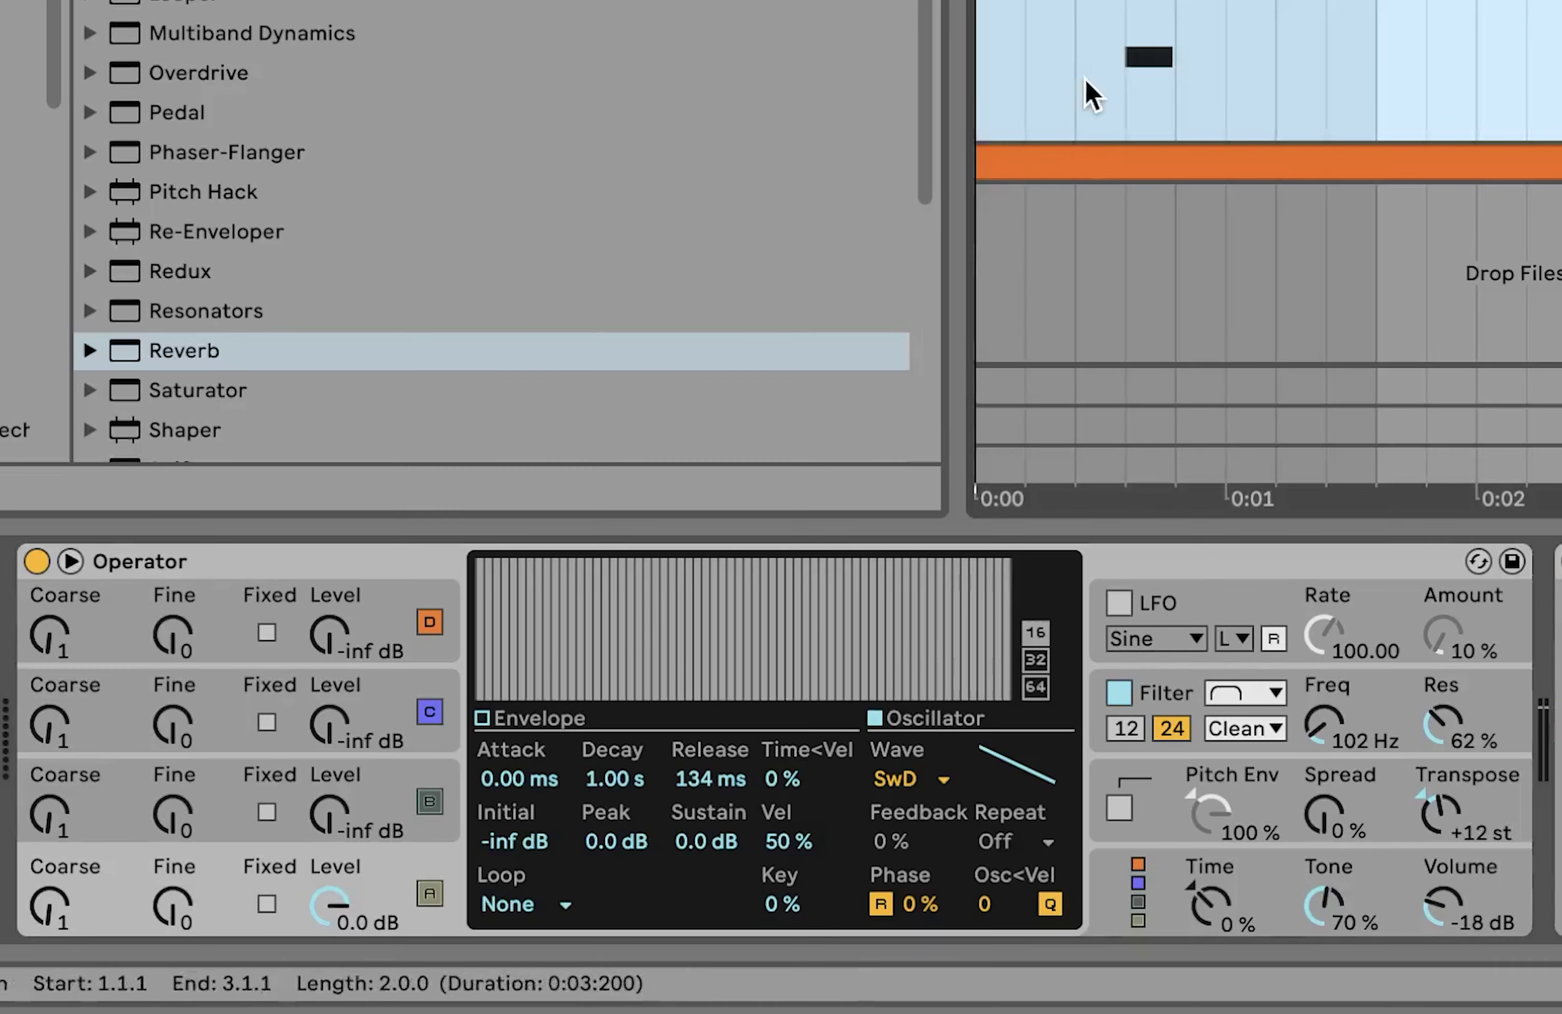
# Step: Examine the 10 Operator track's clip, synth filter settings and effects chain, including Overdrive, Delay and Compressor
pyautogui.click(1077, 115)
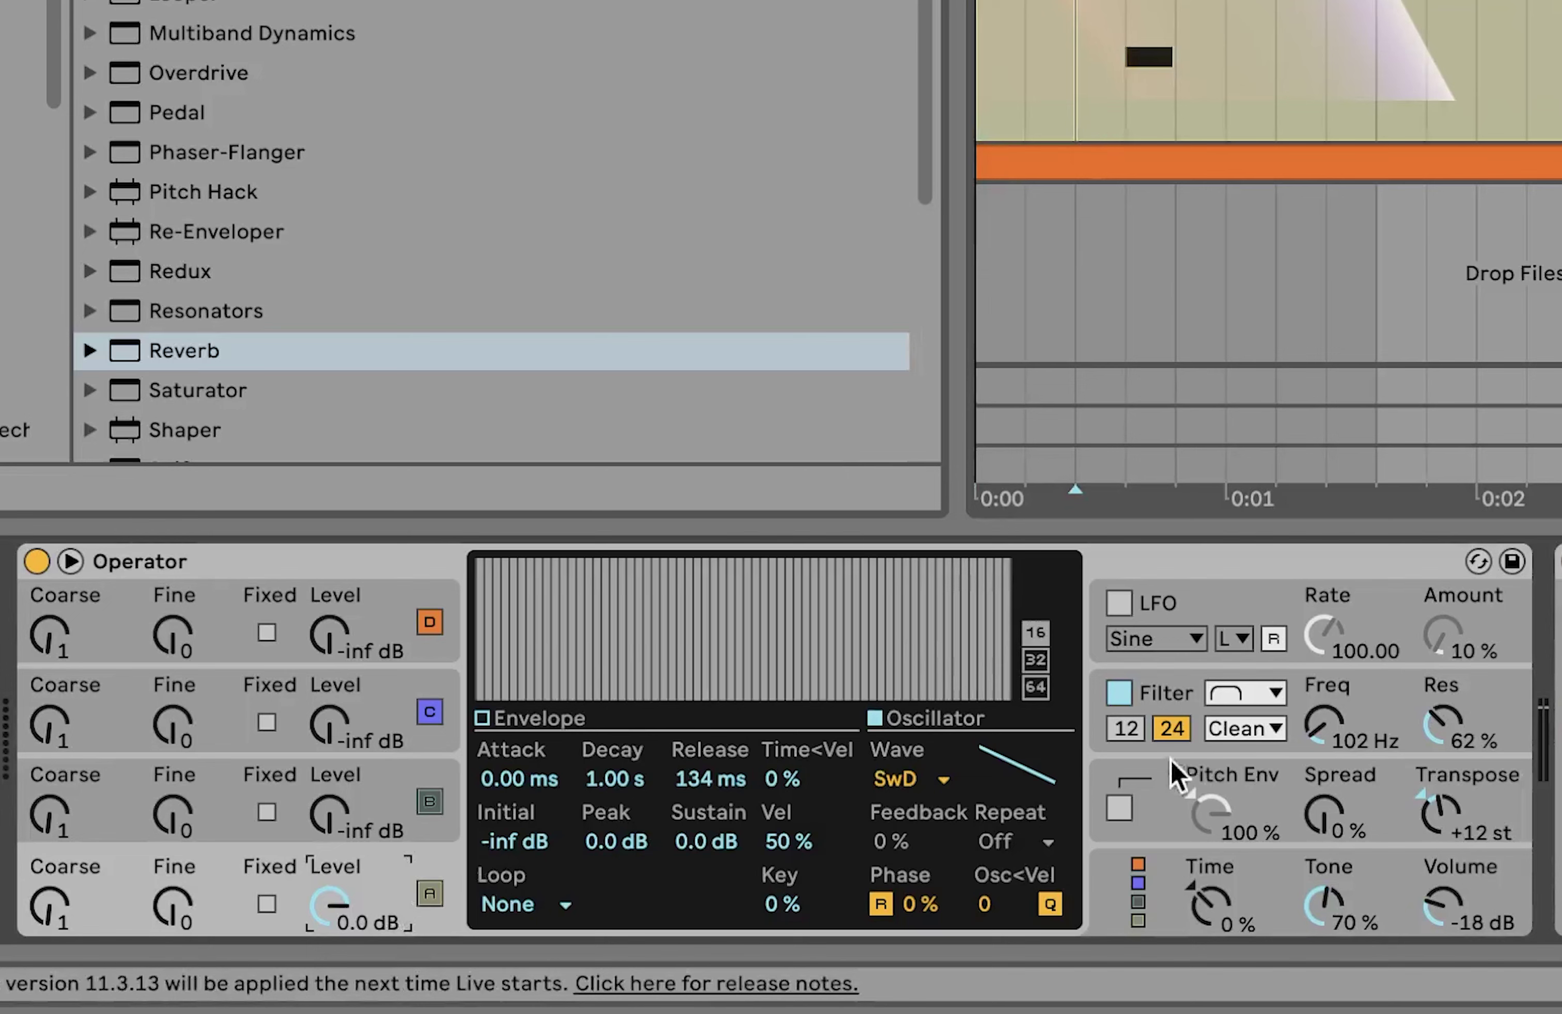
pyautogui.click(1150, 695)
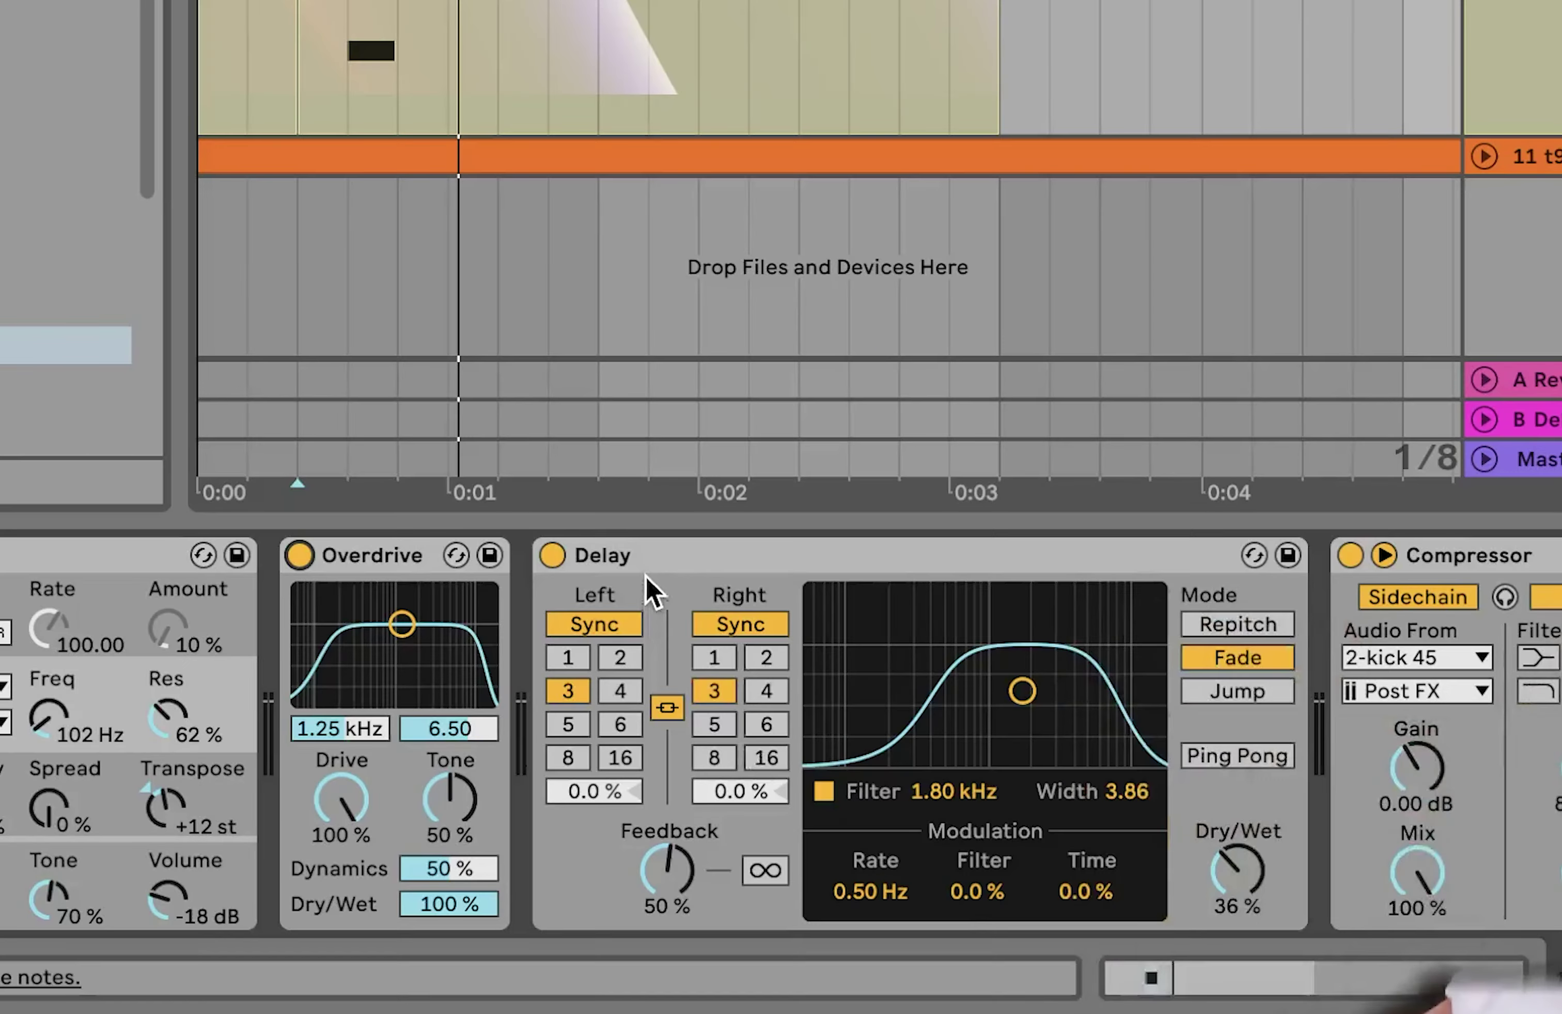
pyautogui.hscroll(10, 915, 781)
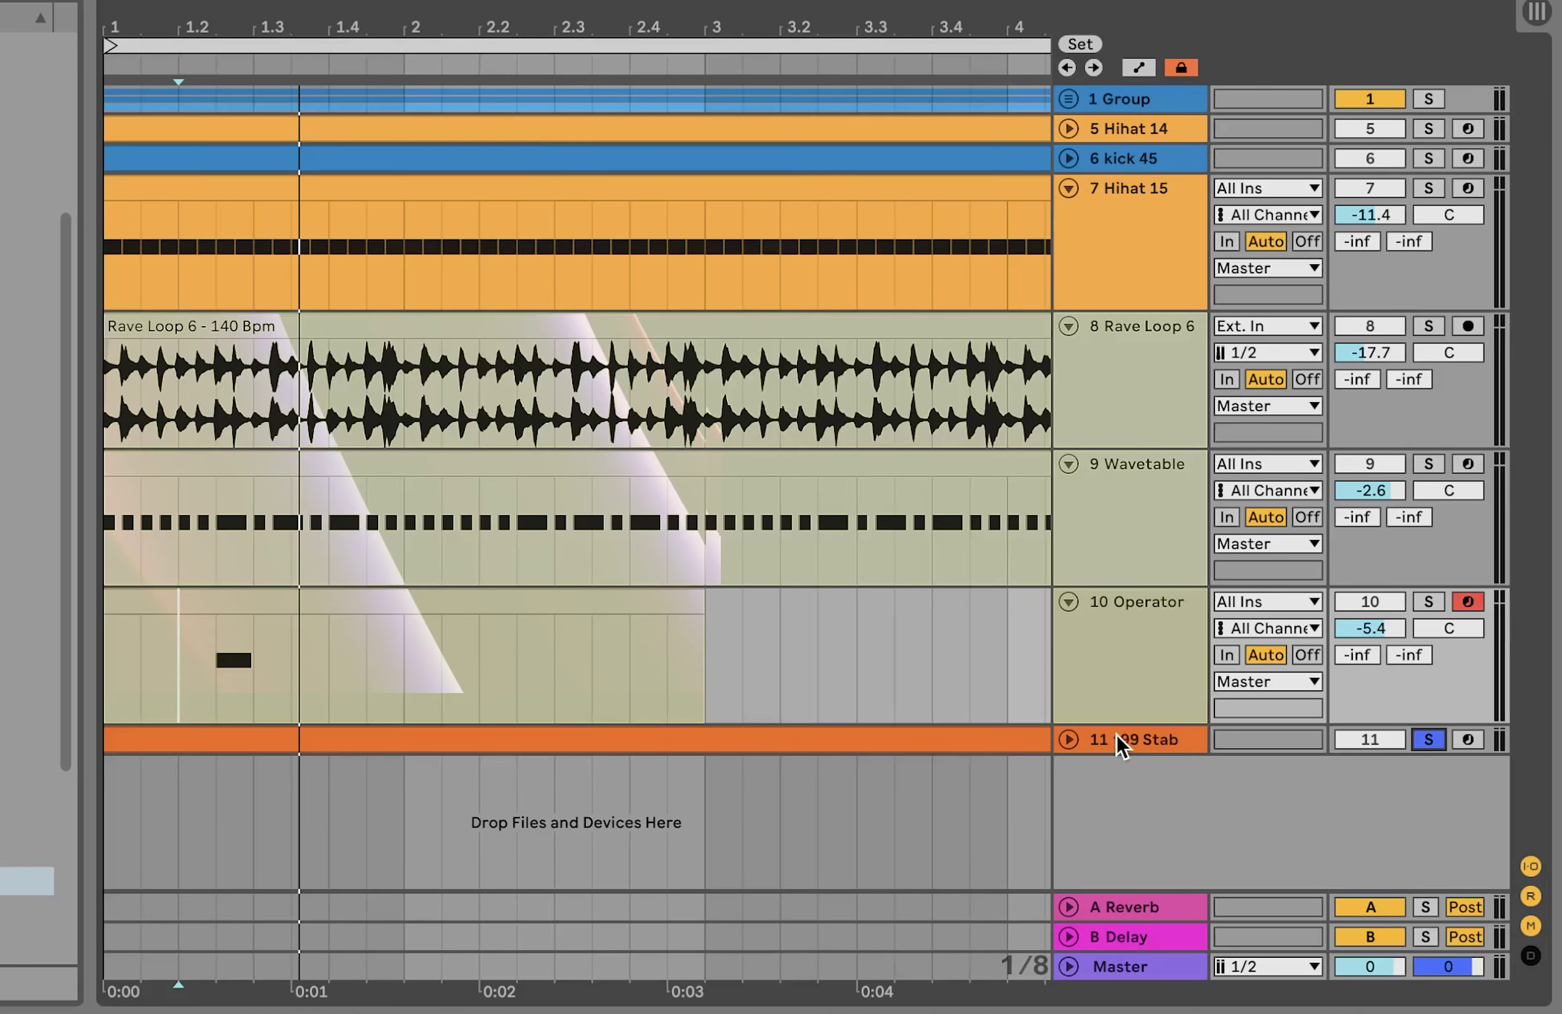
# Step: Expand the 11 t99 Stab track, audition its clip from bar 2 and examine its sampler, Reverb, Auto Filter and Compressor
pyautogui.click(1068, 738)
pyautogui.click(290, 840)
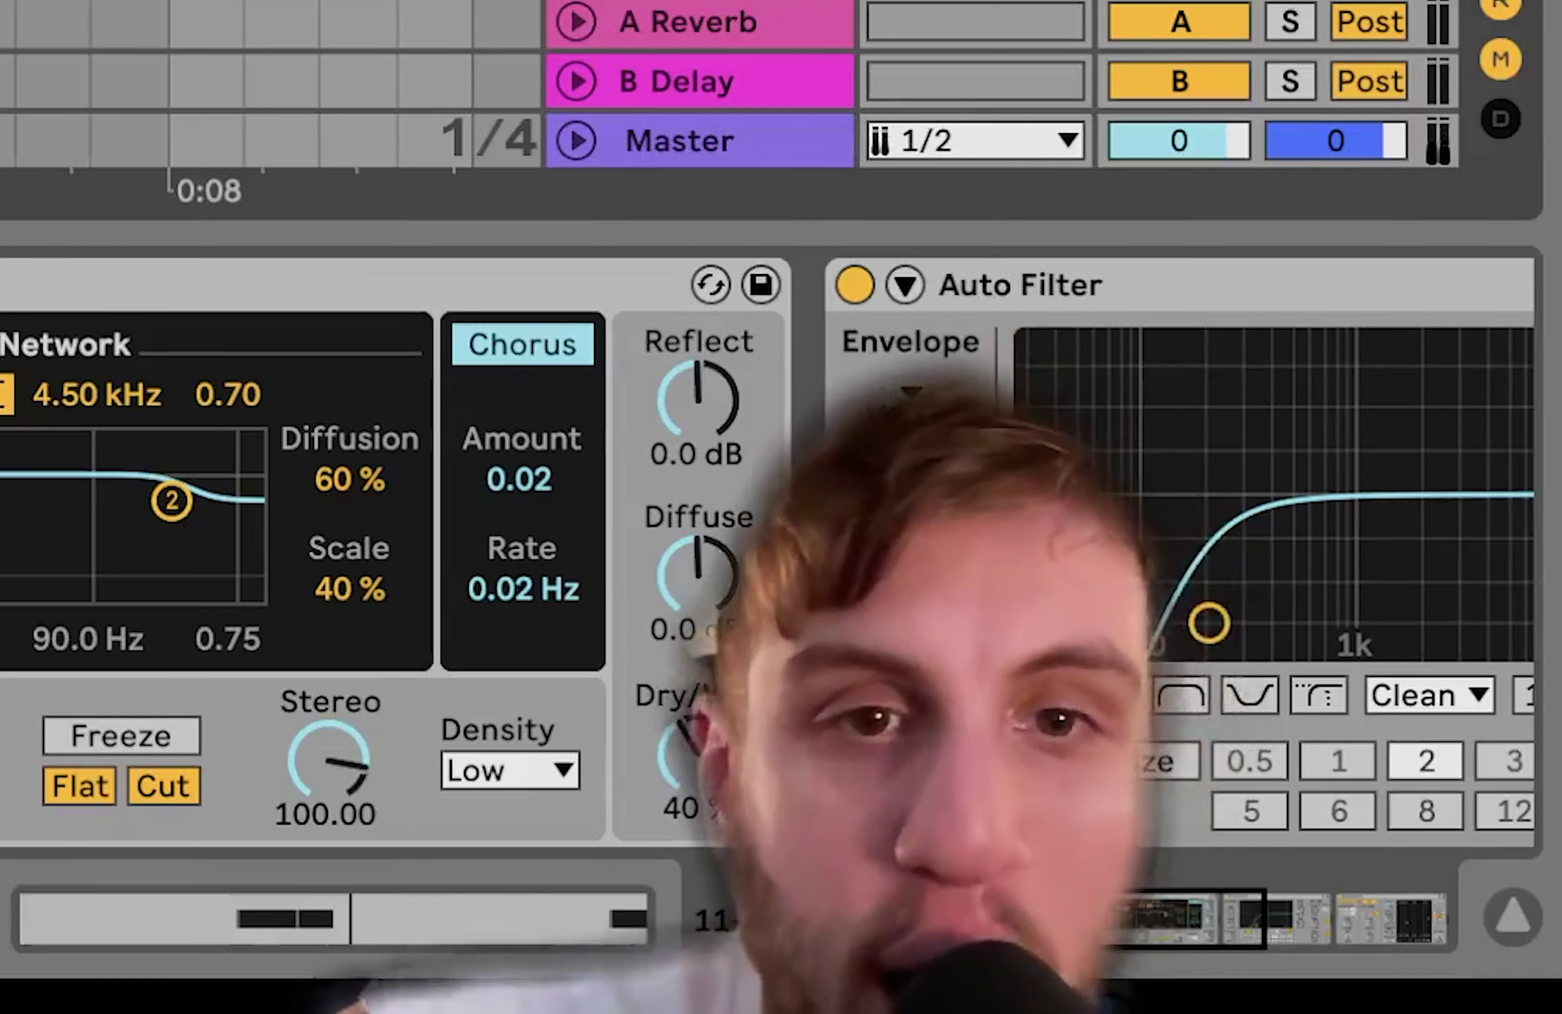
pyautogui.press('space')
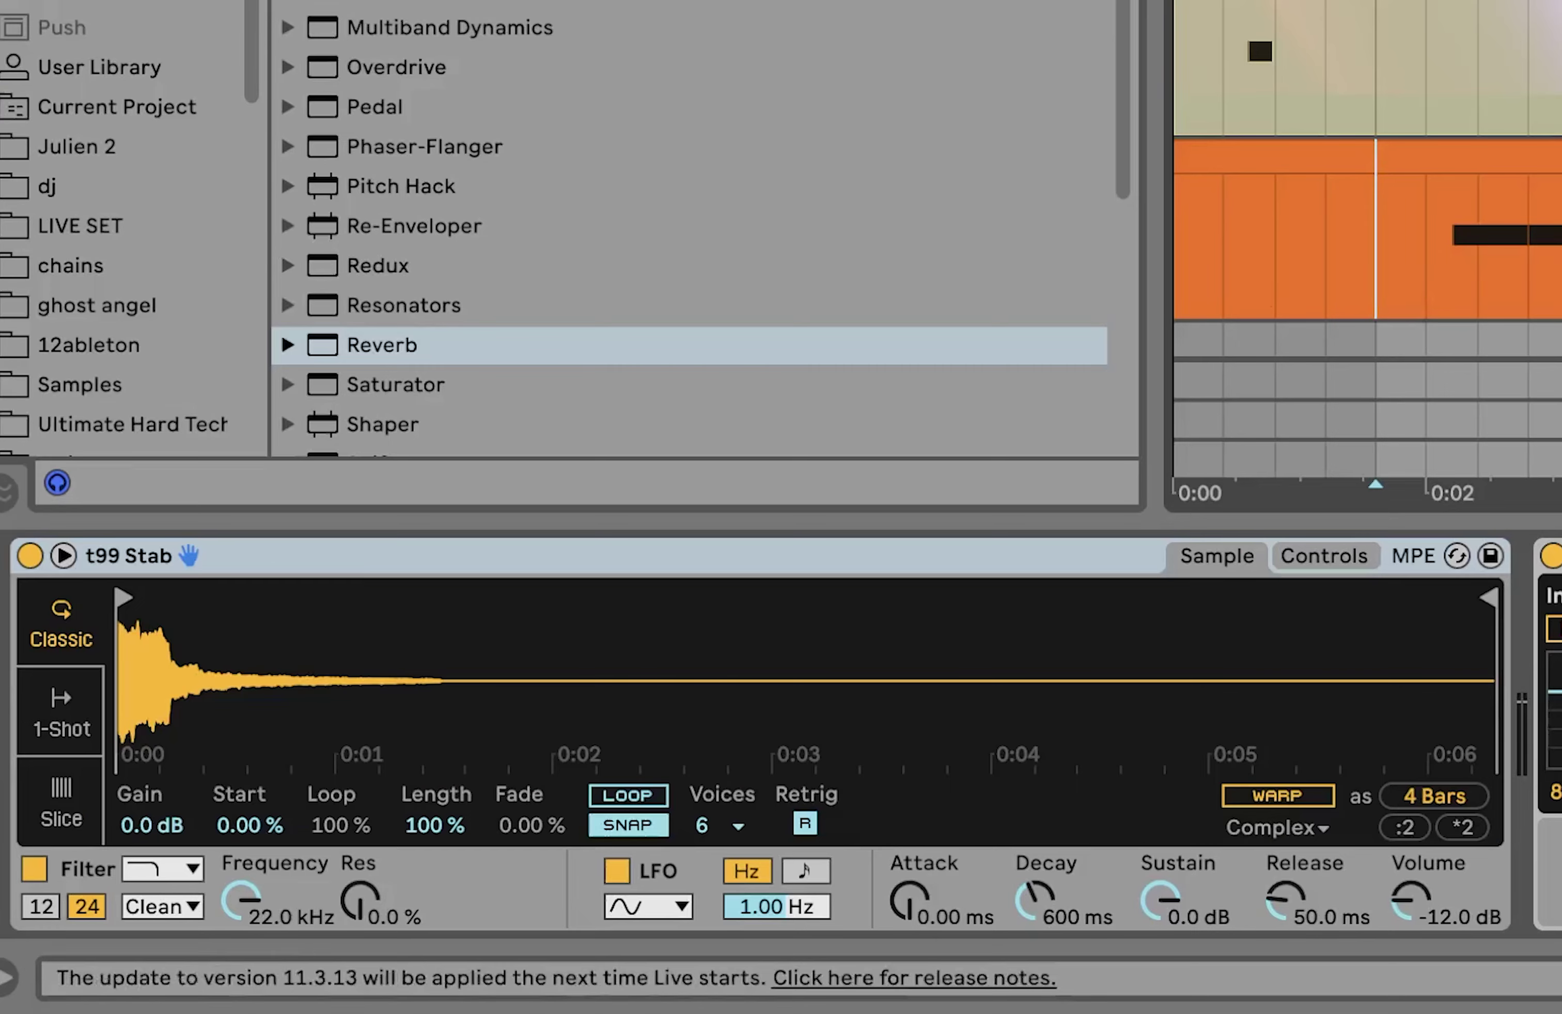
pyautogui.hscroll(10, 395, 856)
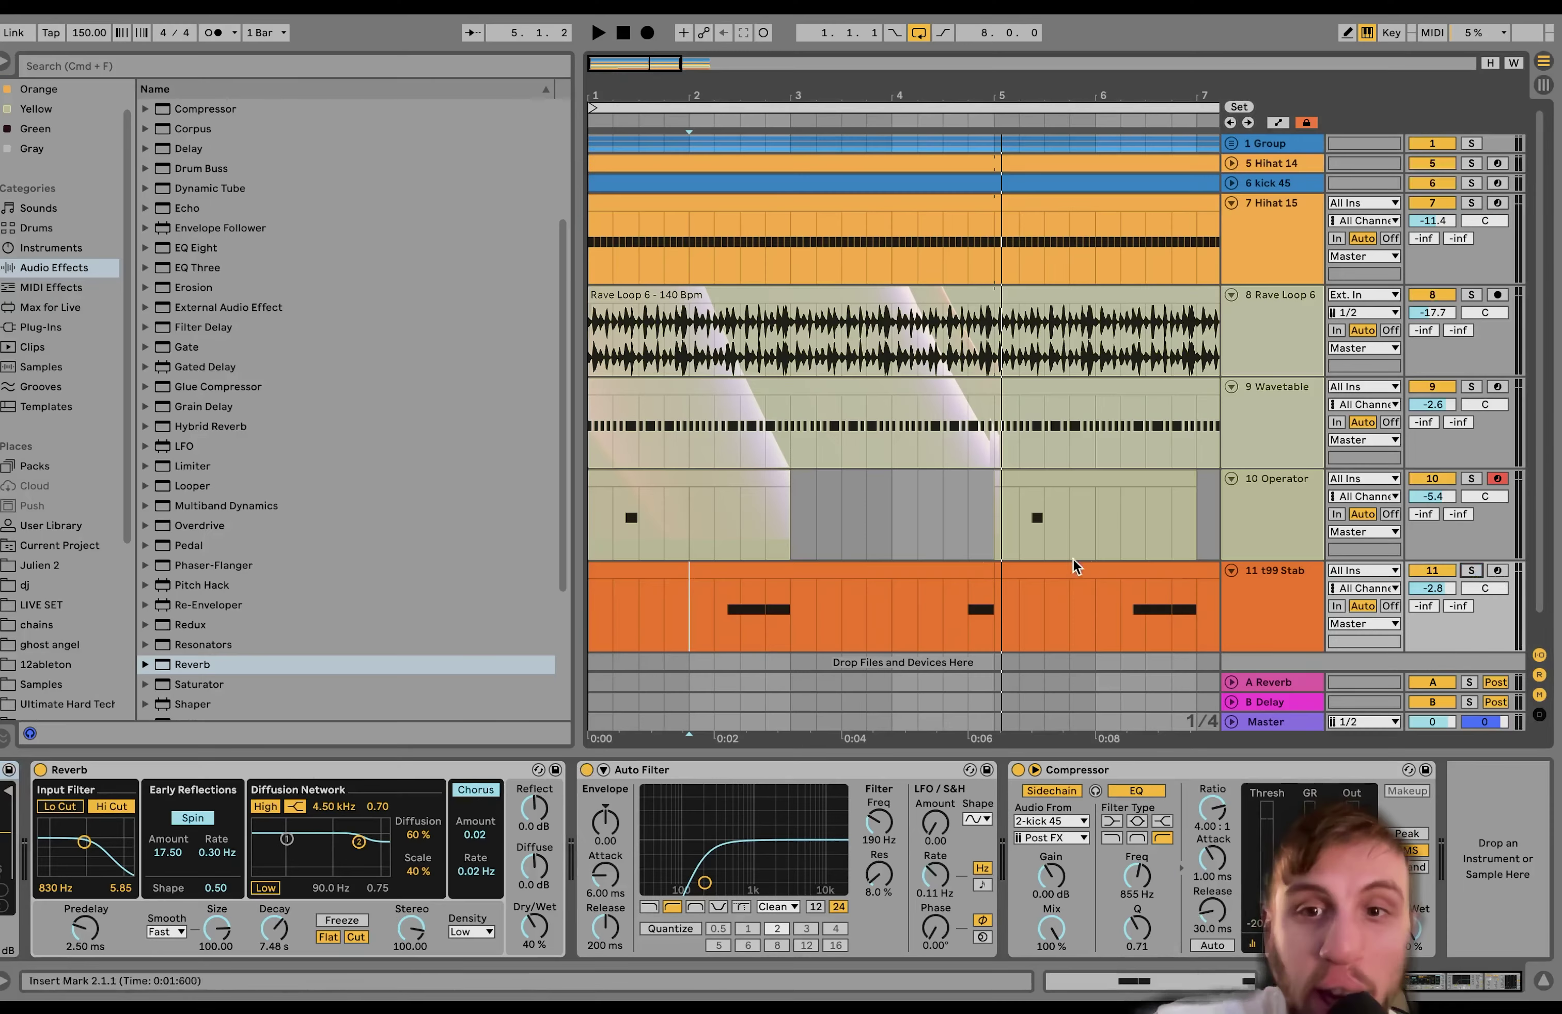
# Step: Select the first 11 t99 Stab clip, spanning bars 1 to 5, and show the whole eight-bar loop
pyautogui.click(922, 559)
pyautogui.scroll(-5, 814, 537)
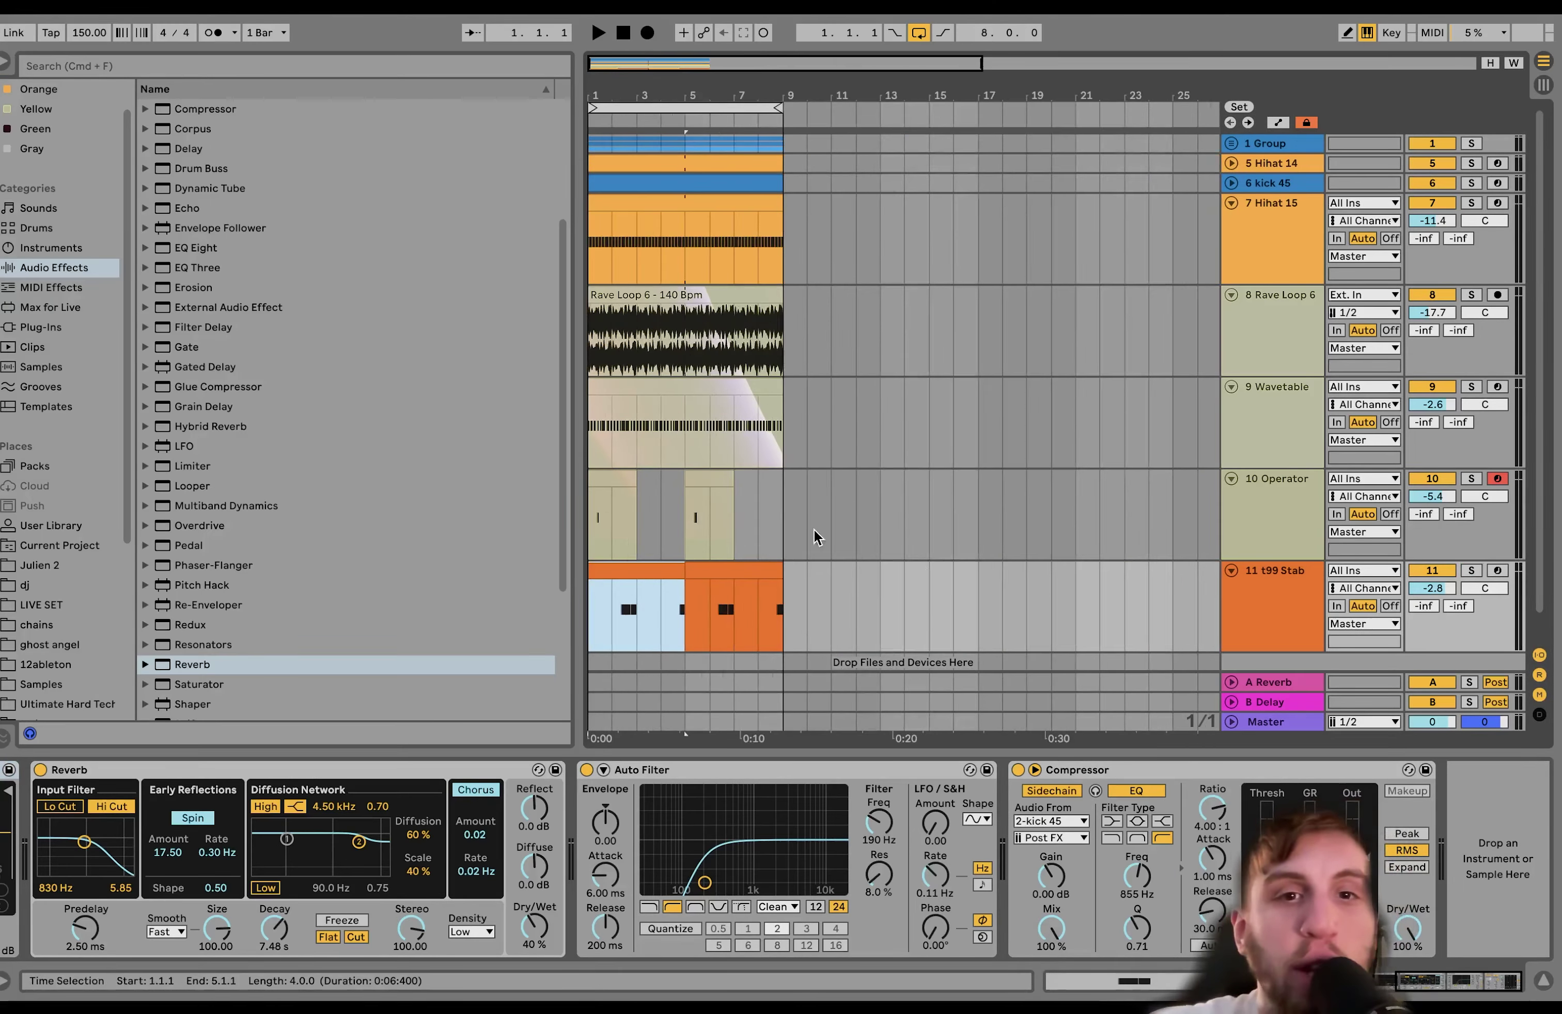
pyautogui.click(745, 364)
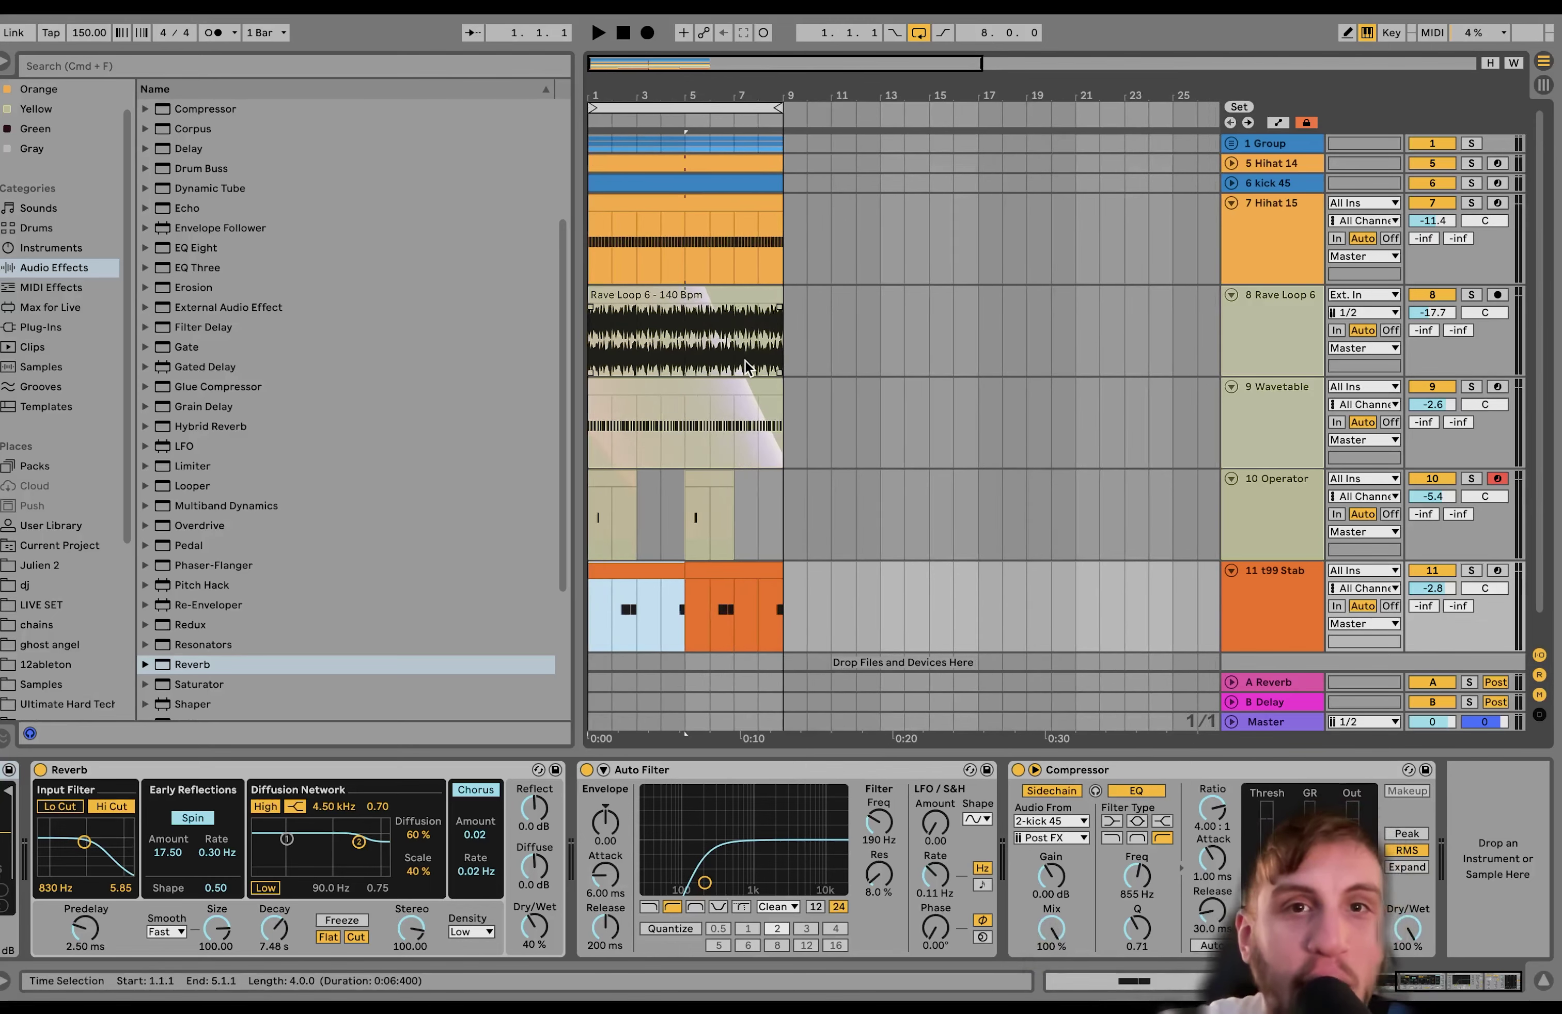